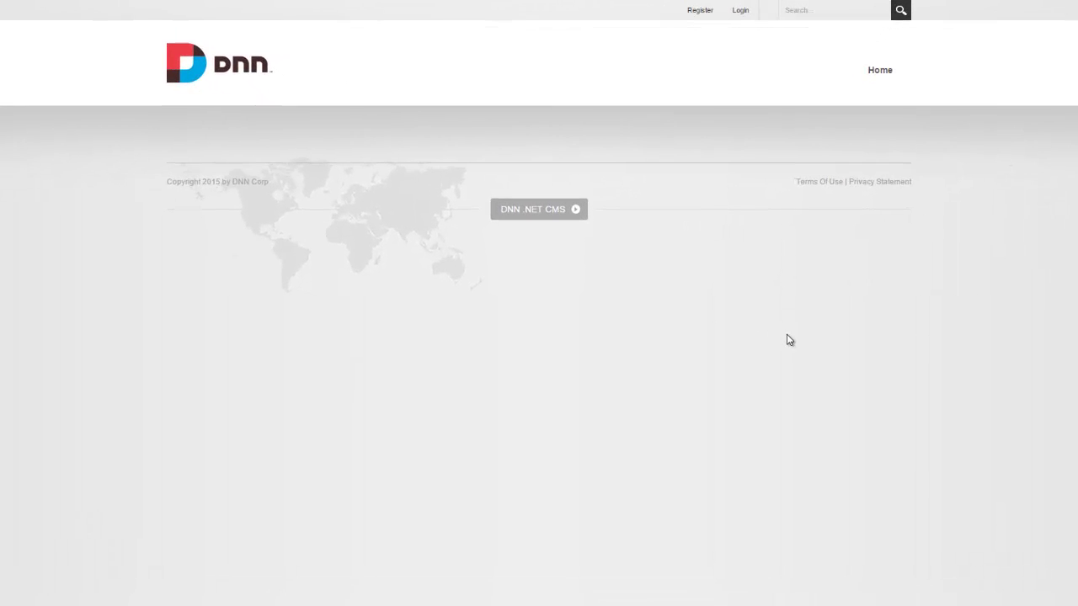
# Log in to the DNN site with the host superuser account and its password.
pyautogui.click(740, 24)
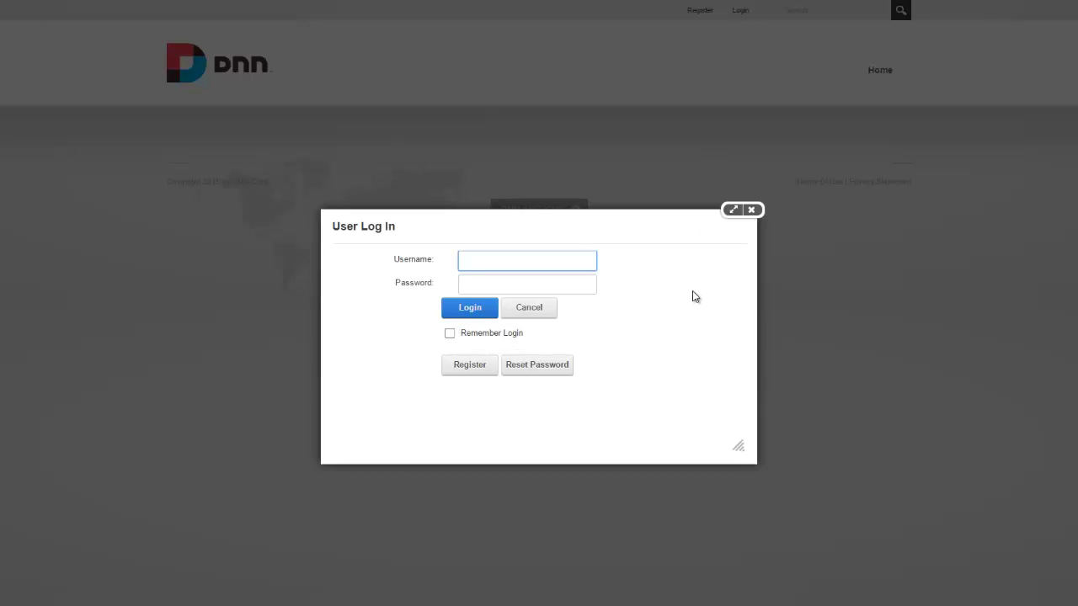
pyautogui.write('host')
pyautogui.press('Tab')
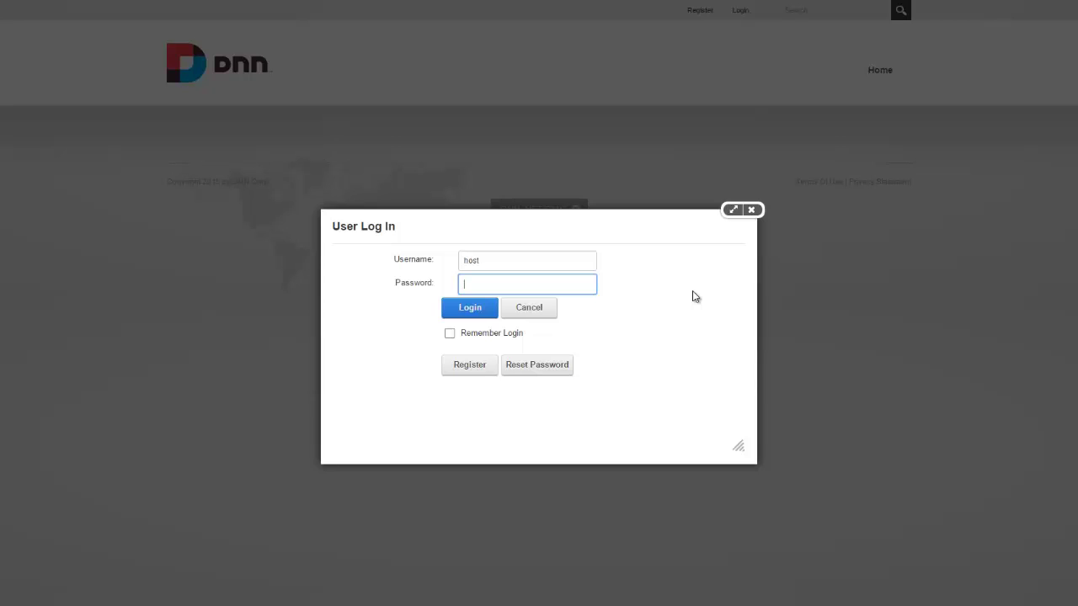
pyautogui.write('password')
pyautogui.press('Return')
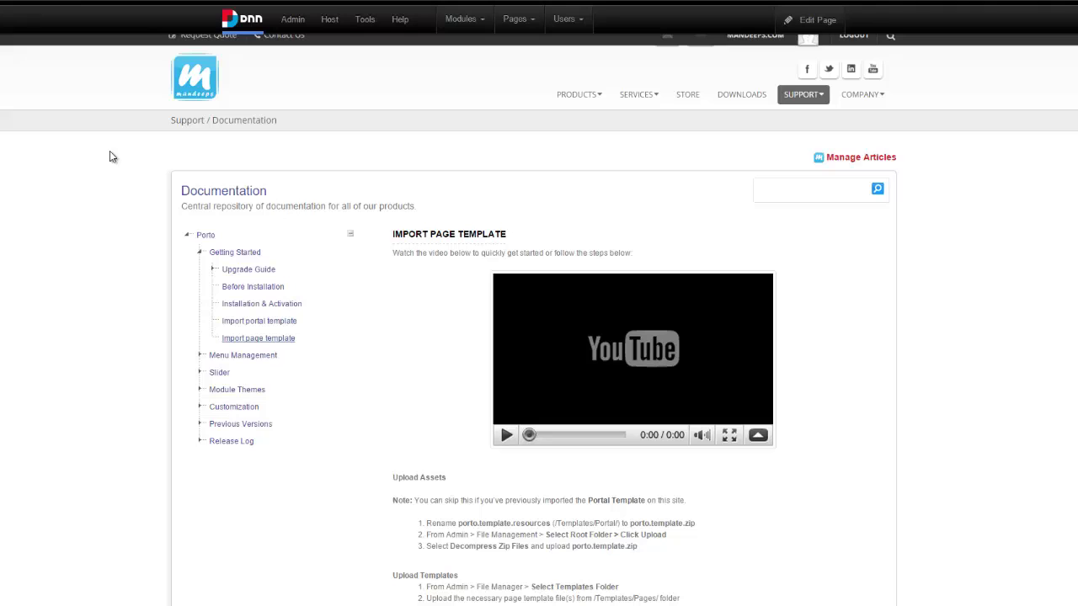
# Open the Porto 'Import page template' guide and scroll down to its Upload Assets section.
pyautogui.click(253, 287)
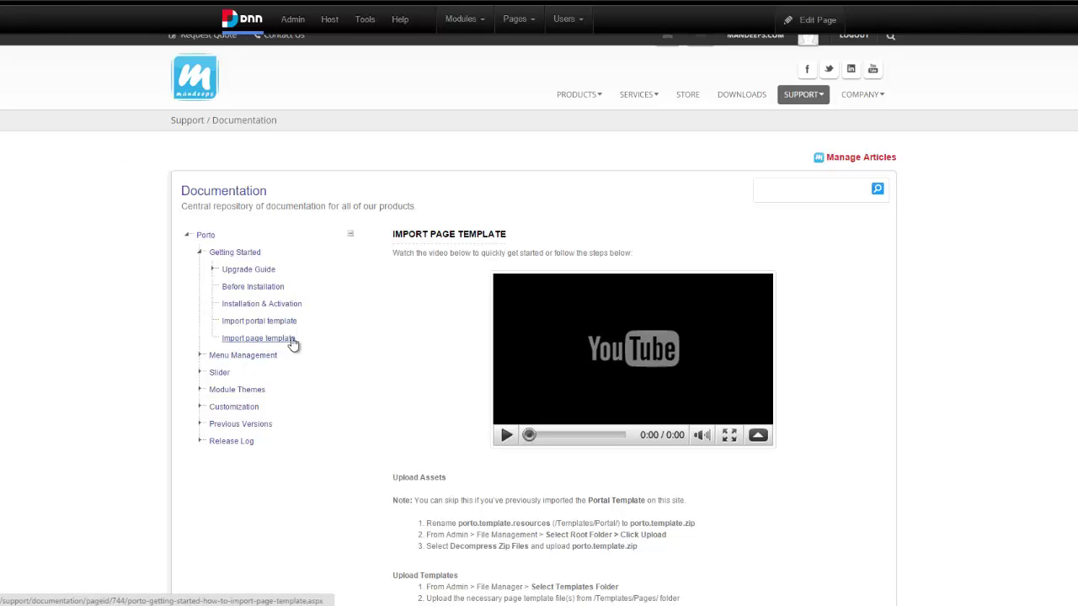
pyautogui.scroll(-3, 413, 300)
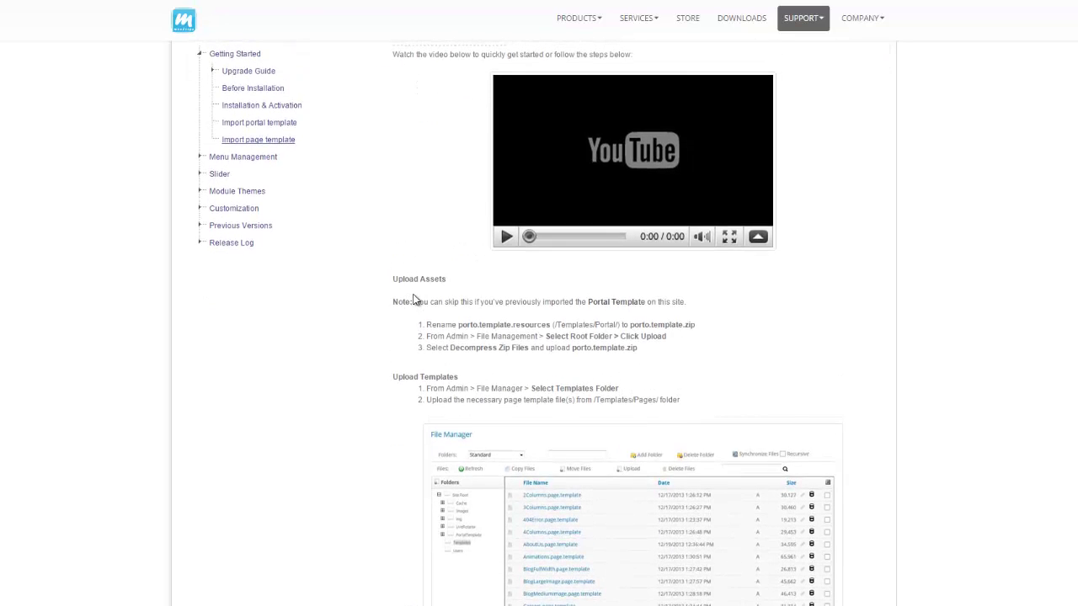
pyautogui.scroll(-1, 414, 300)
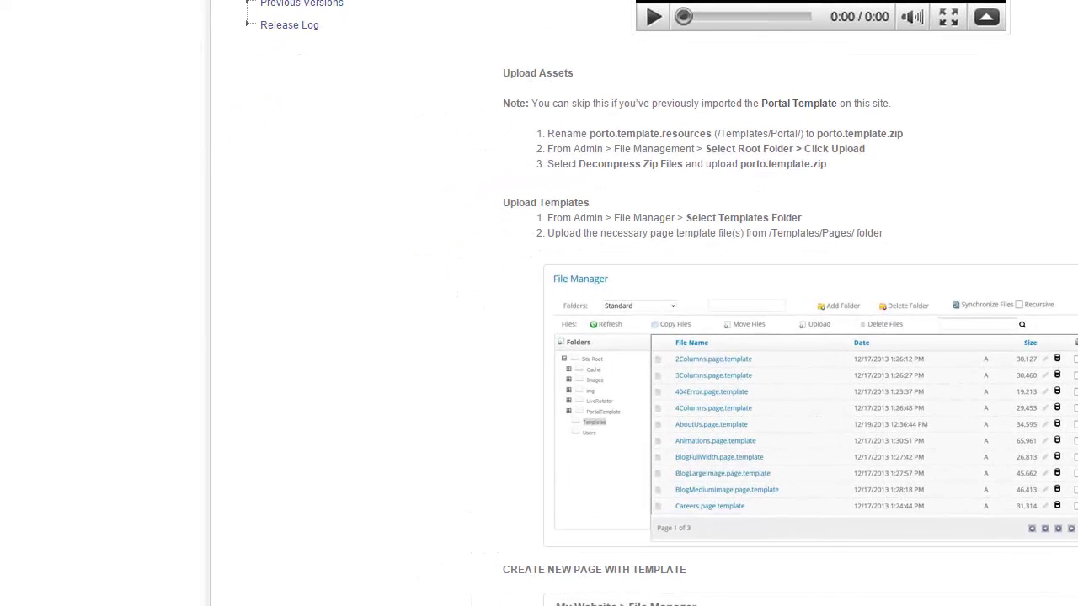
# In File Explorer, navigate to the Porto_v2.0.0_Extract Me\Templates\Portal folder.
pyautogui.hotkey('alt', 'Tab')
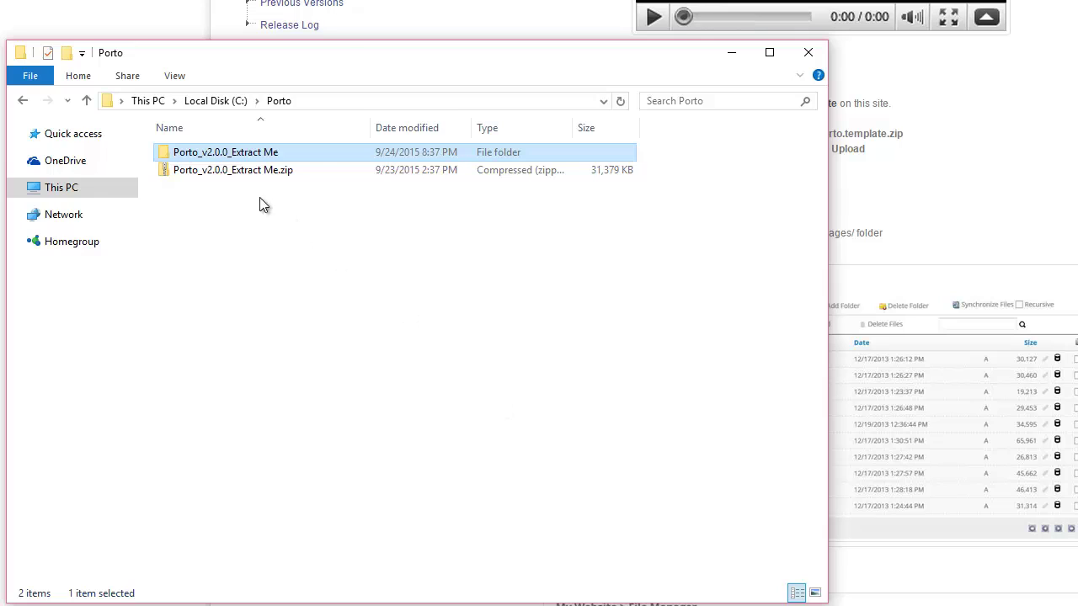
pyautogui.press('Down')
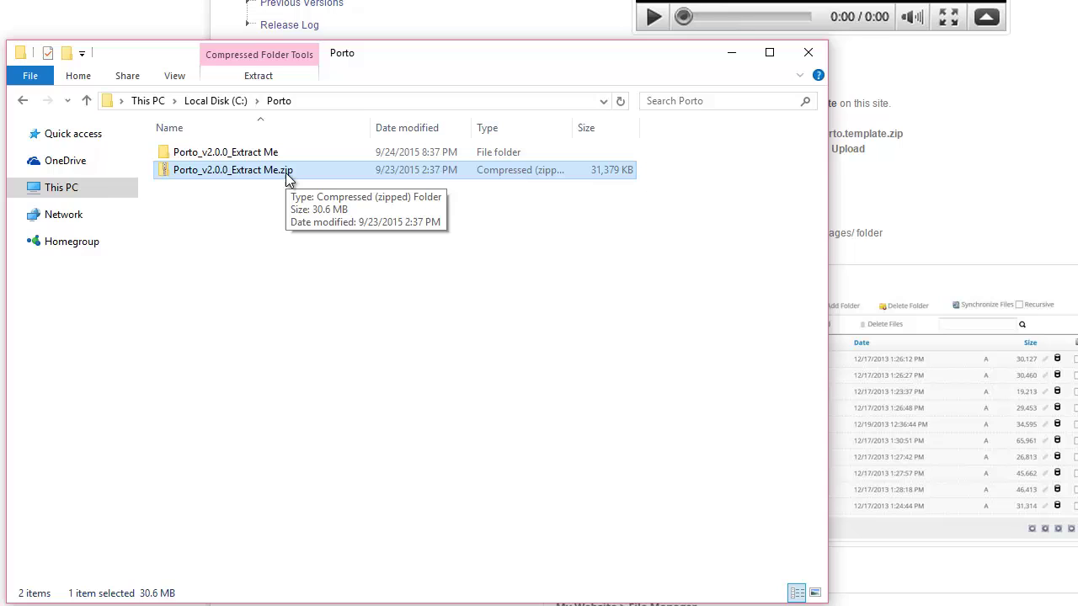
pyautogui.click(274, 157)
pyautogui.doubleClick(273, 156)
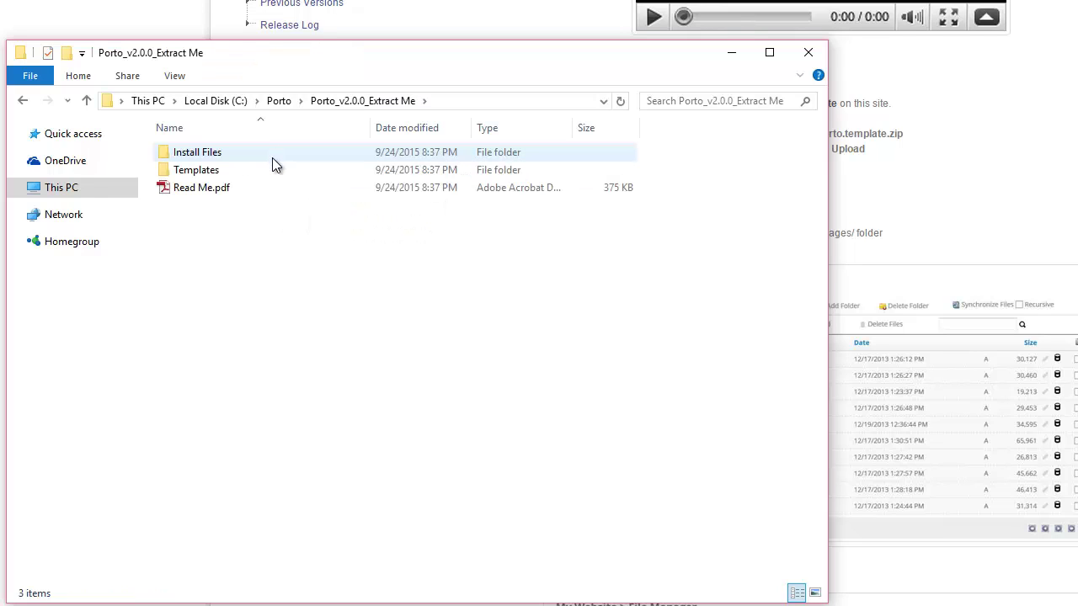
pyautogui.doubleClick(199, 172)
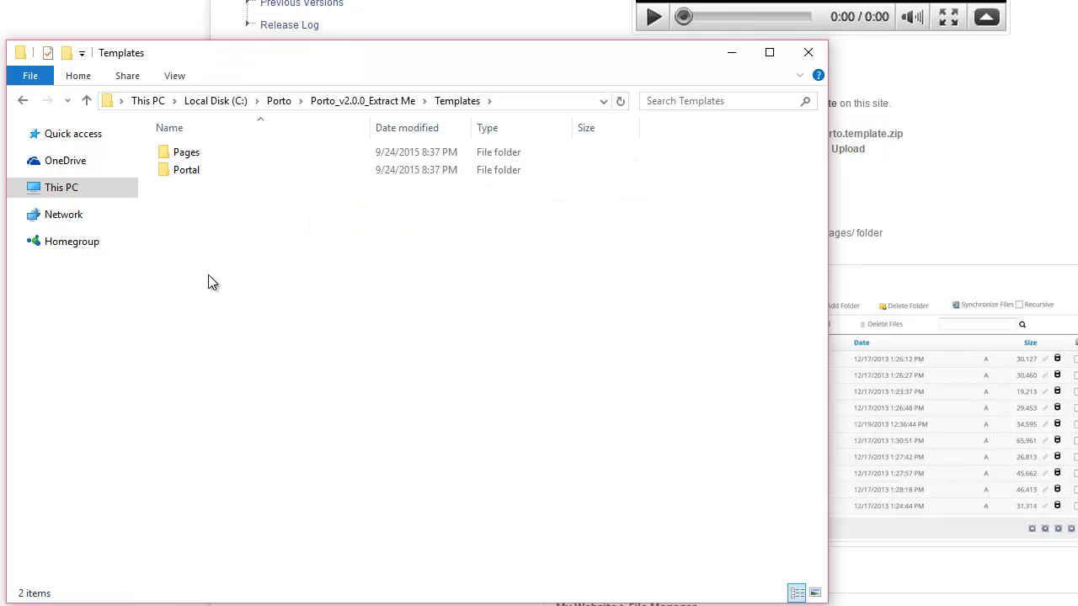
pyautogui.doubleClick(210, 160)
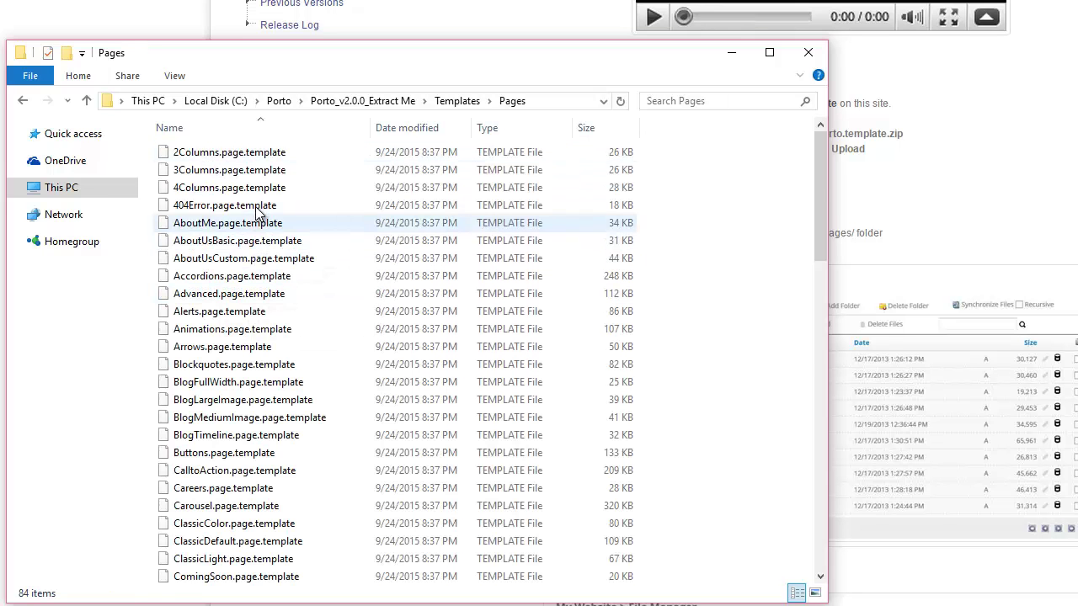
pyautogui.scroll(-17, 228, 253)
pyautogui.scroll(-5, 256, 215)
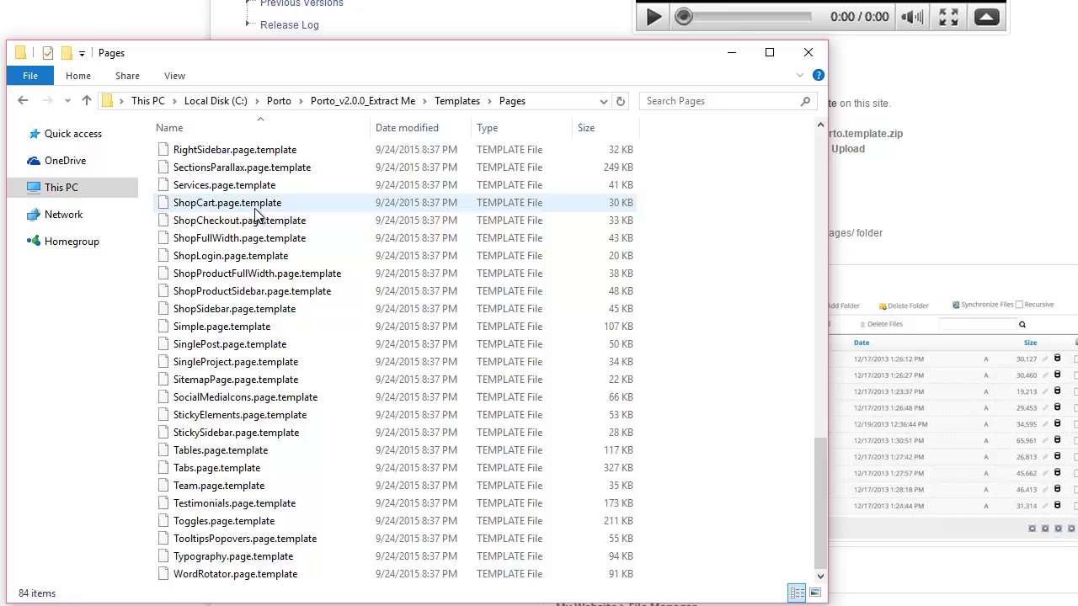
pyautogui.scroll(3, 257, 215)
pyautogui.click(23, 101)
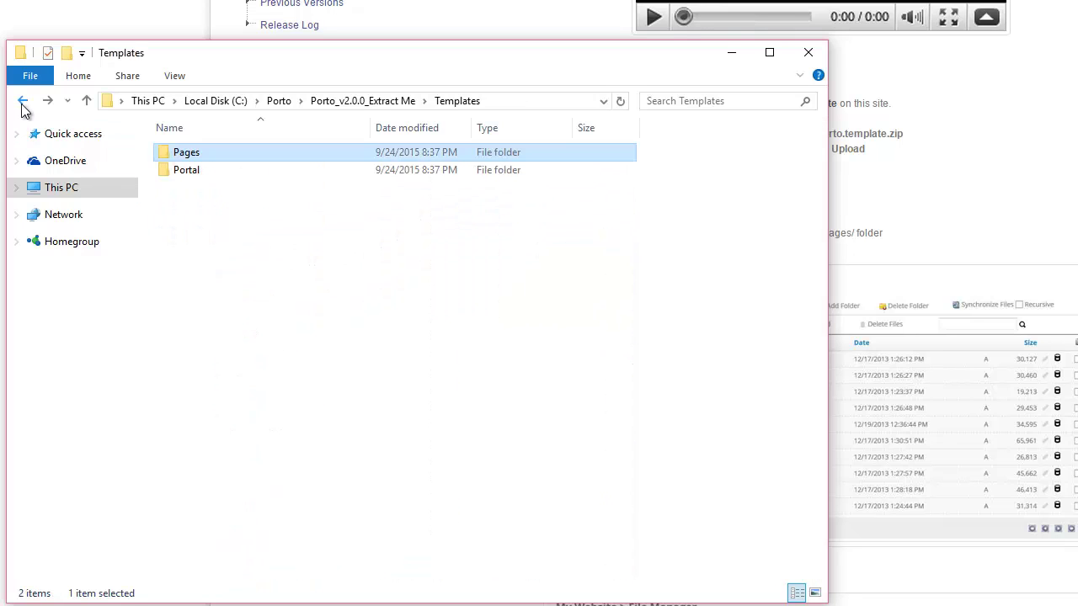
pyautogui.doubleClick(229, 171)
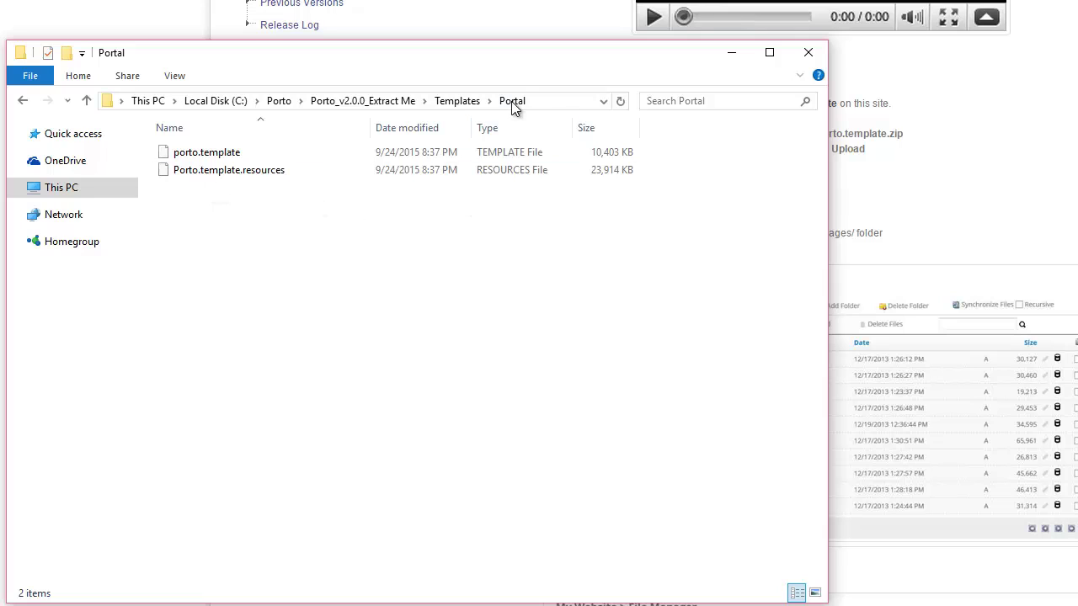
# Rename Porto.template.resources to Porto.template.zip, accepting the extension change.
pyautogui.click(270, 173)
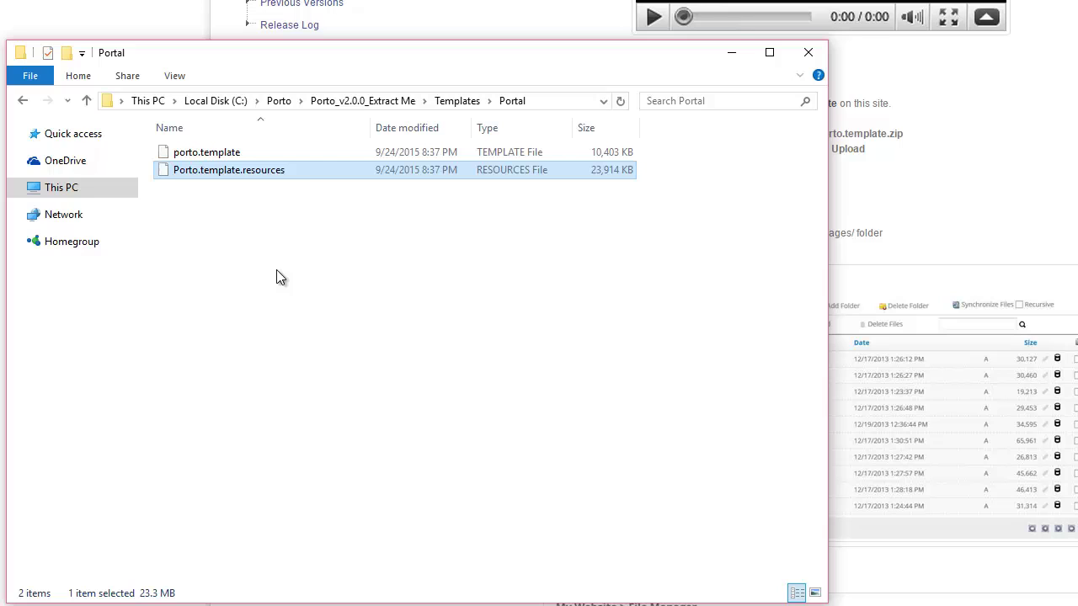
pyautogui.press('F2')
pyautogui.press('End')
pyautogui.press('BackSpace')
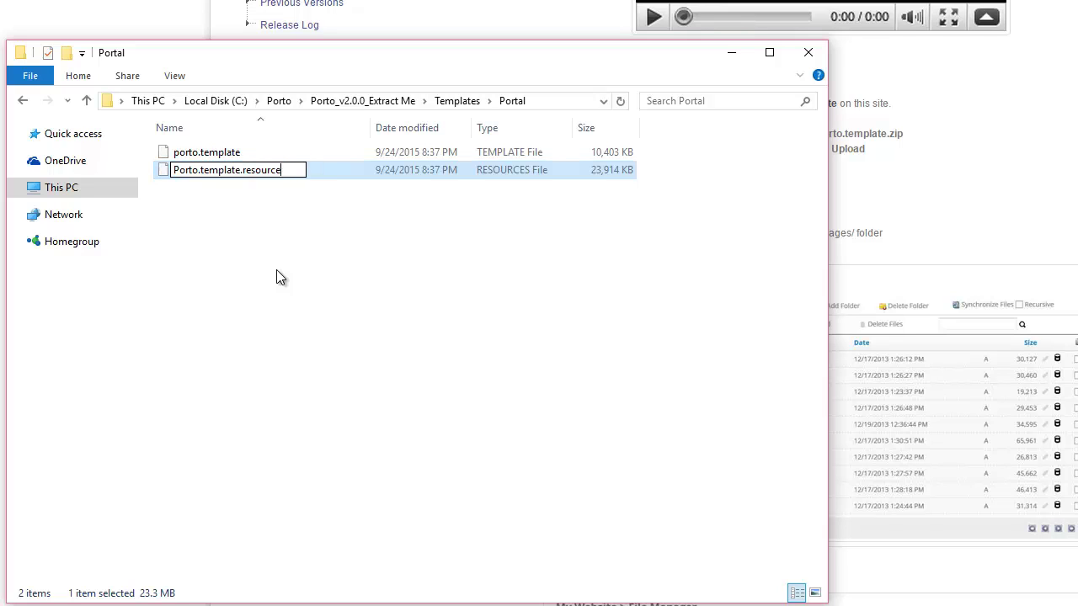
pyautogui.press('BackSpace')
pyautogui.press('BackSpace')
pyautogui.press('BackSpace')
pyautogui.press('BackSpace')
pyautogui.press('BackSpace')
pyautogui.press('BackSpace')
pyautogui.press('BackSpace')
pyautogui.press('BackSpace')
pyautogui.write('z')
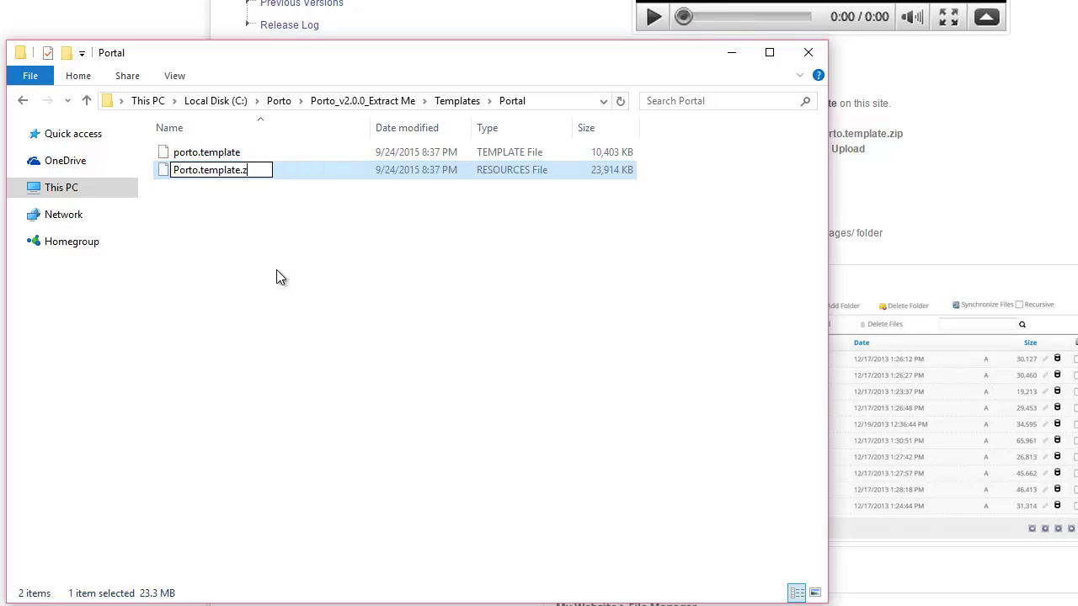
pyautogui.write('ip')
pyautogui.press('Return')
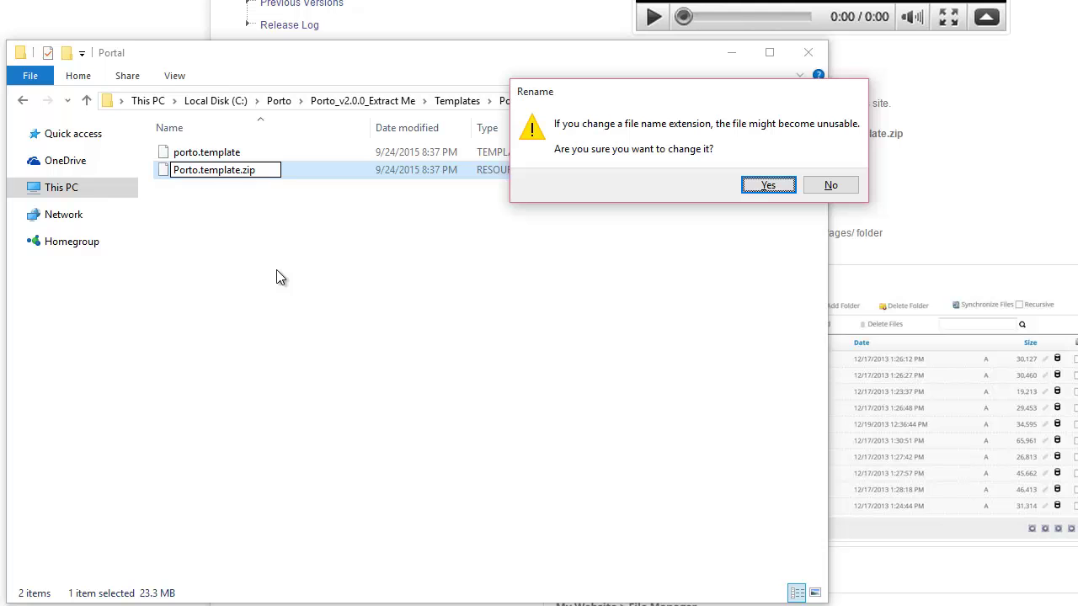
pyautogui.press('Return')
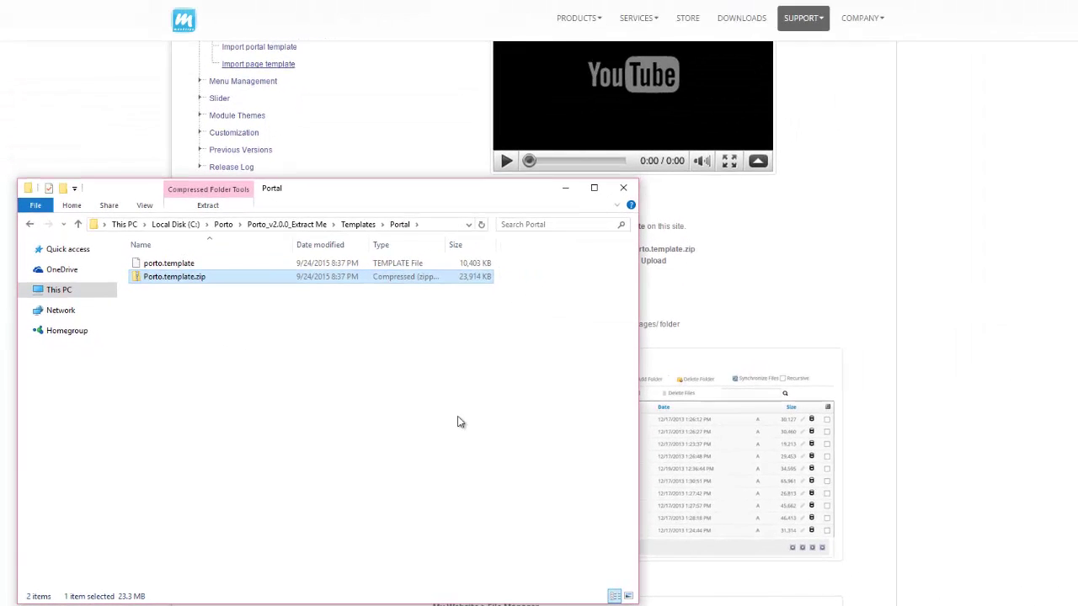
# Back in the browser, open Admin > File Management and show the Root folder.
pyautogui.click(956, 260)
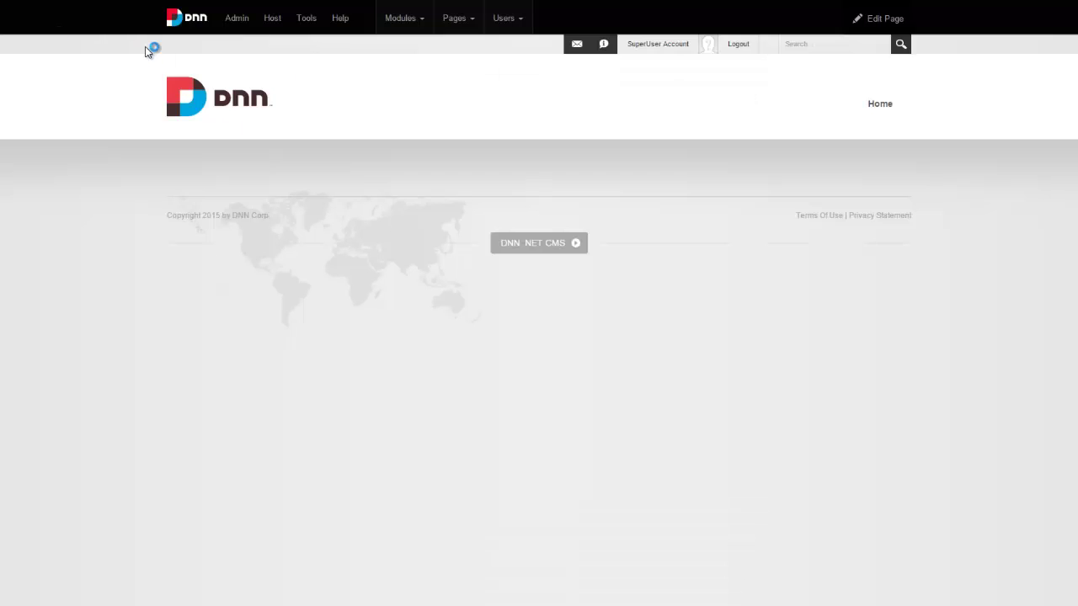
pyautogui.moveTo(237, 32)
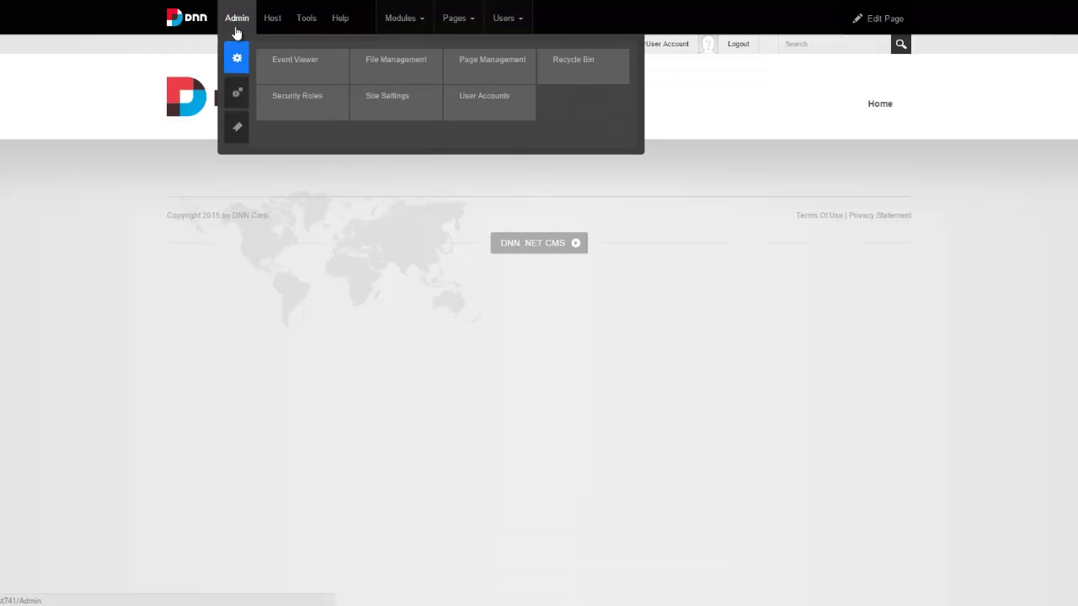
pyautogui.click(402, 63)
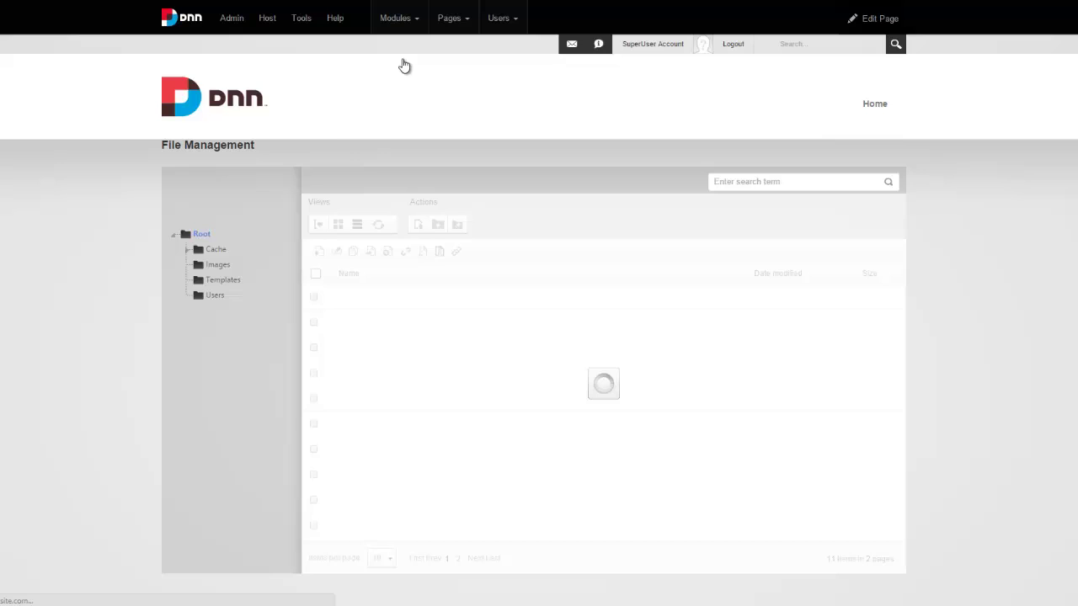
pyautogui.click(200, 235)
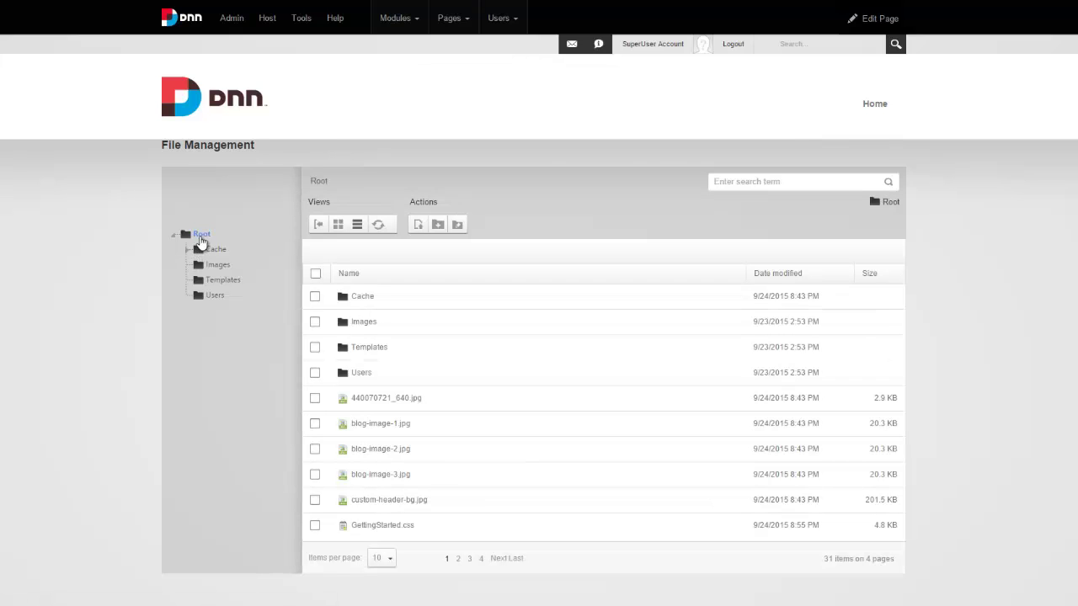
# Upload Porto.template.zip from Templates\Portal to Root with Decompress Zip Files checked, acknowledging the unzip report.
pyautogui.click(417, 226)
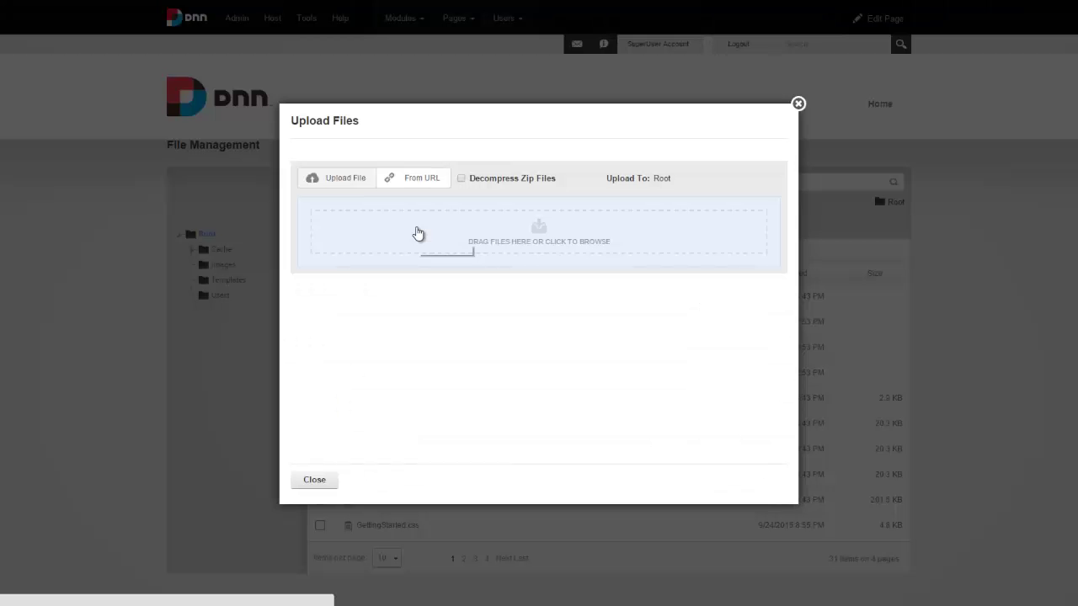
pyautogui.click(482, 185)
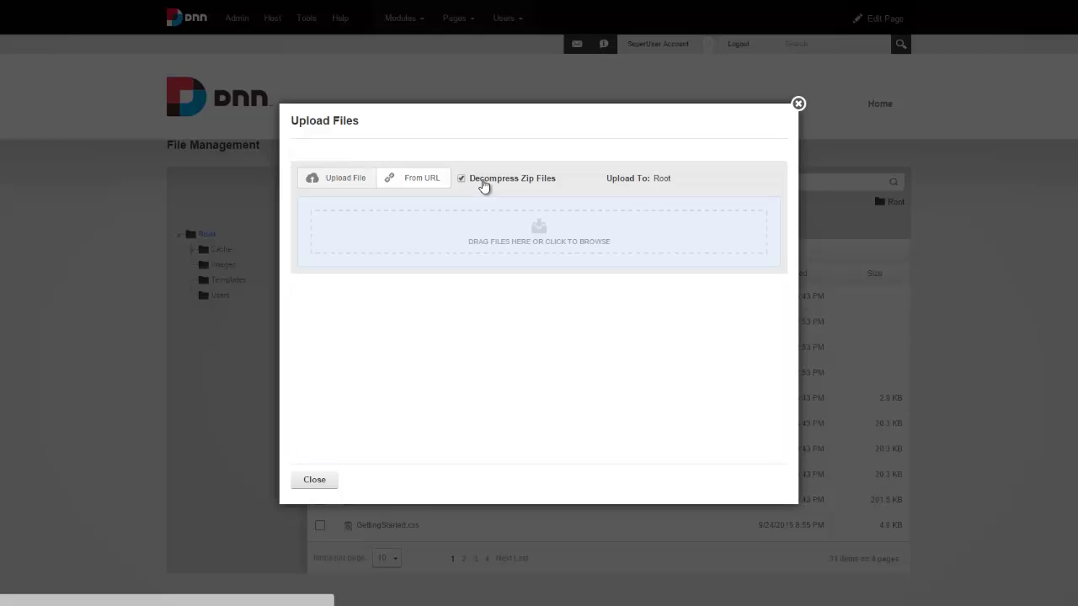
pyautogui.click(494, 238)
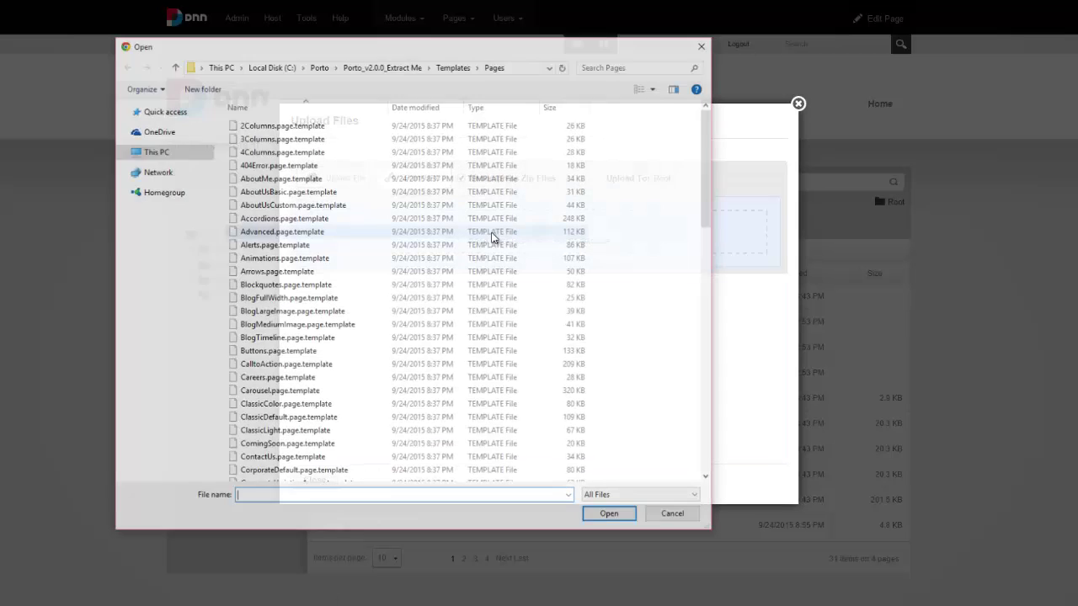
pyautogui.click(453, 65)
pyautogui.doubleClick(256, 140)
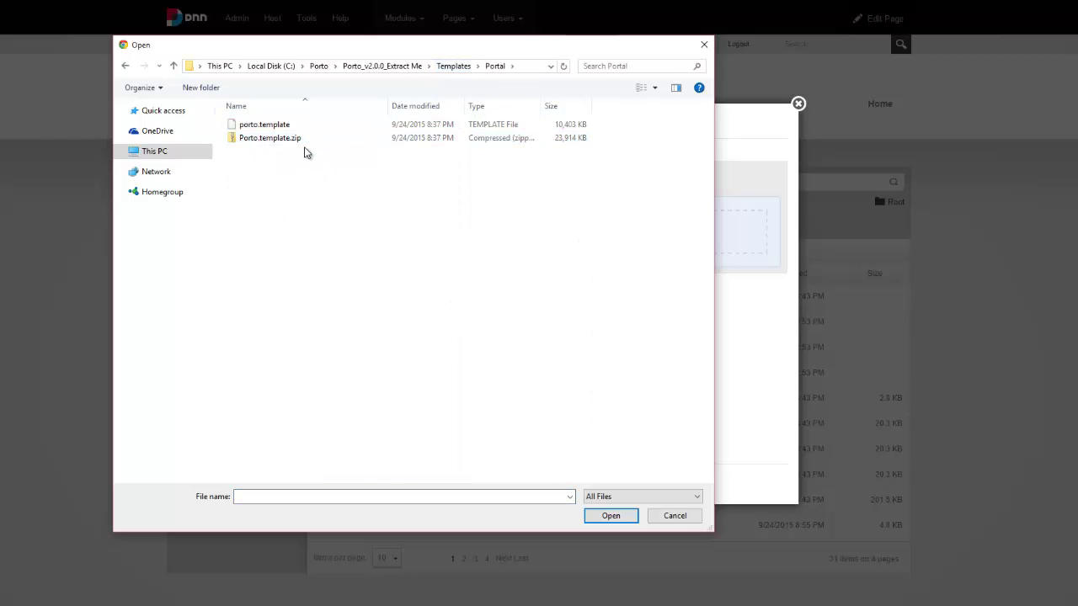
pyautogui.doubleClick(277, 138)
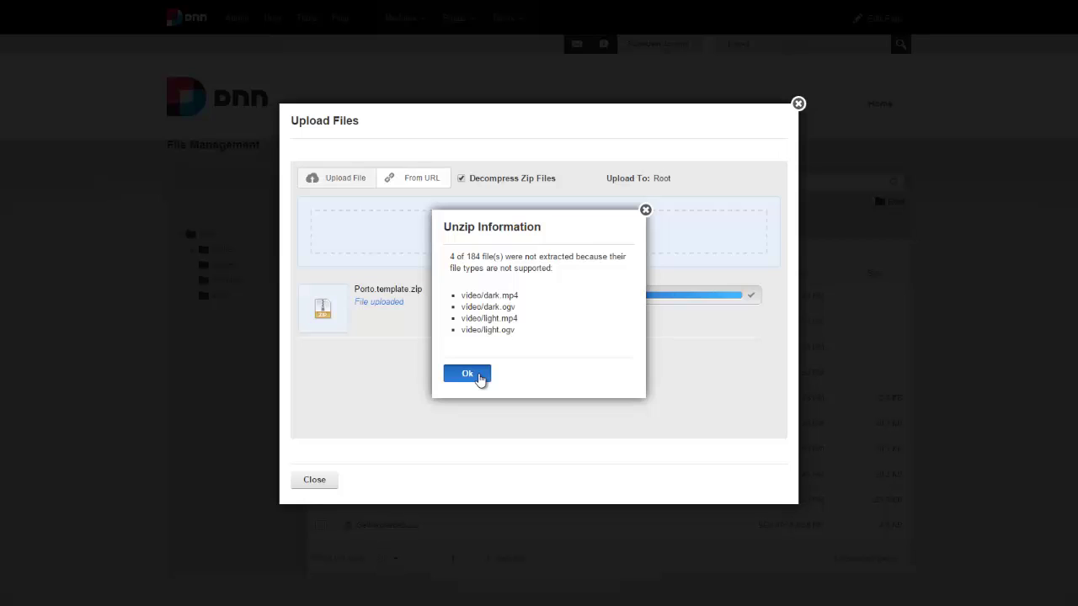
pyautogui.click(469, 374)
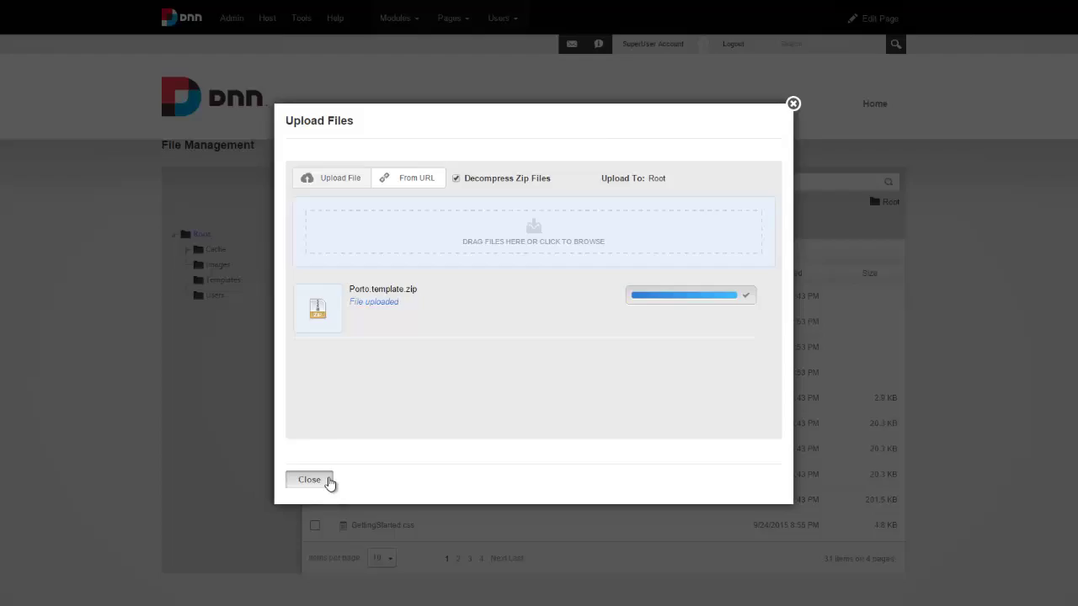
# Append ',mp4,ogv' to Allowable File Extensions in Host Settings > Other Settings and save with Update.
pyautogui.click(329, 483)
pyautogui.moveTo(274, 21)
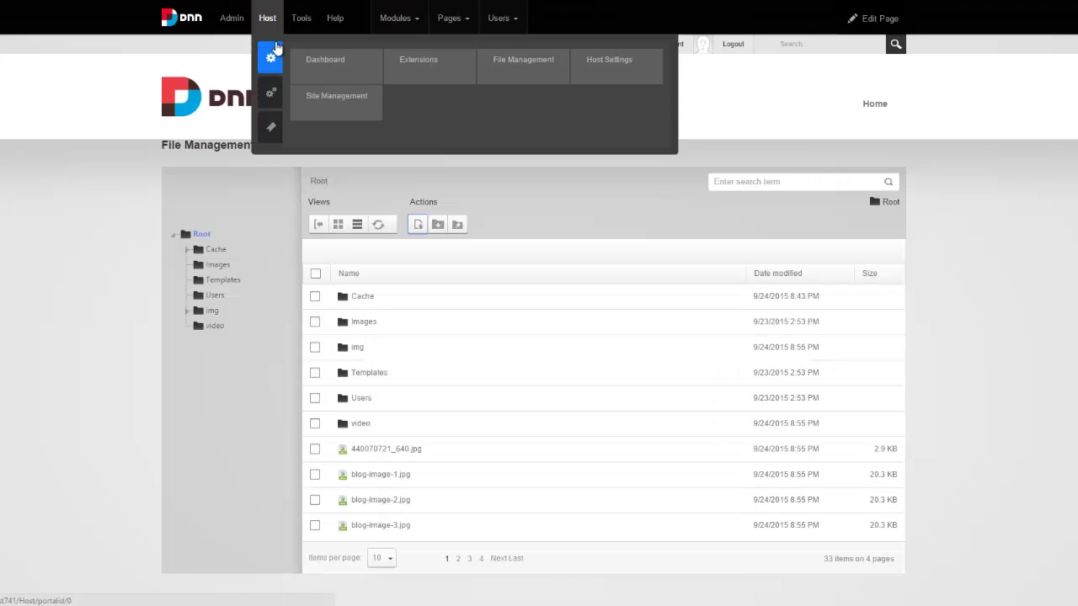
pyautogui.click(601, 61)
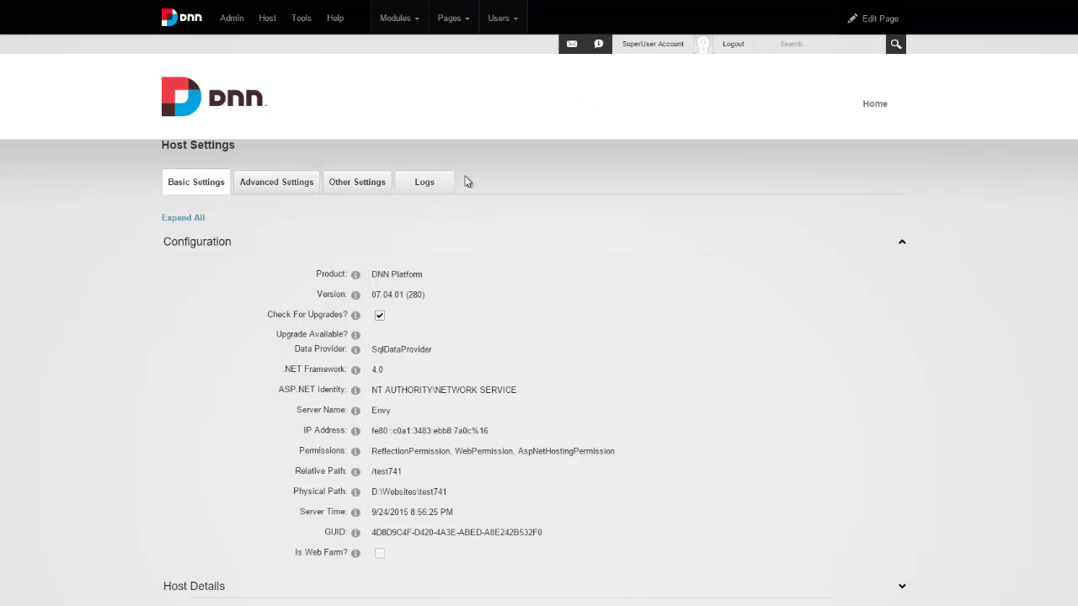
pyautogui.click(367, 187)
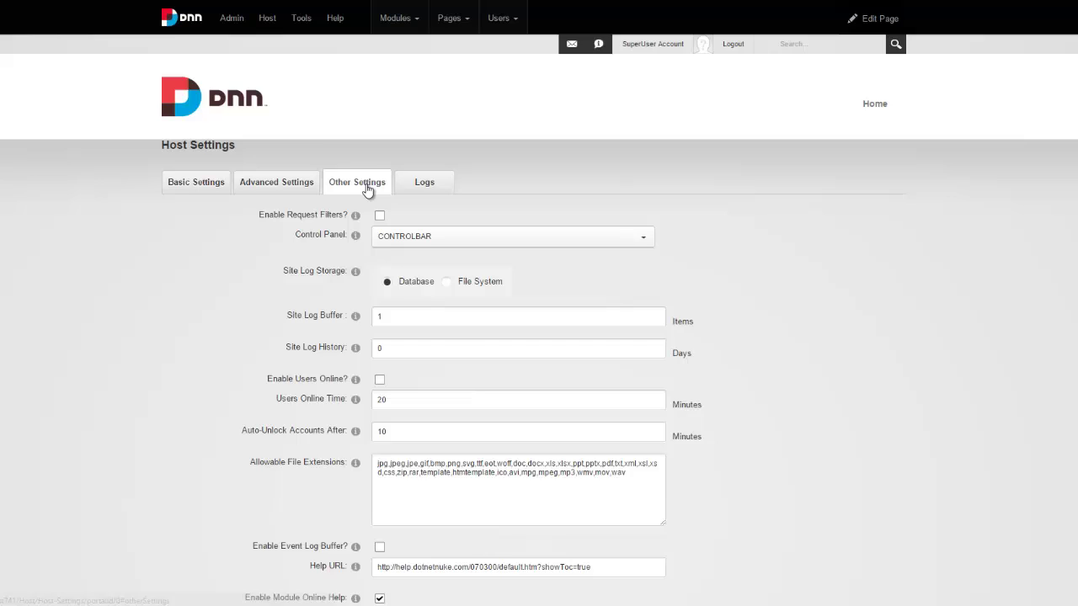
pyautogui.scroll(-3, 505, 279)
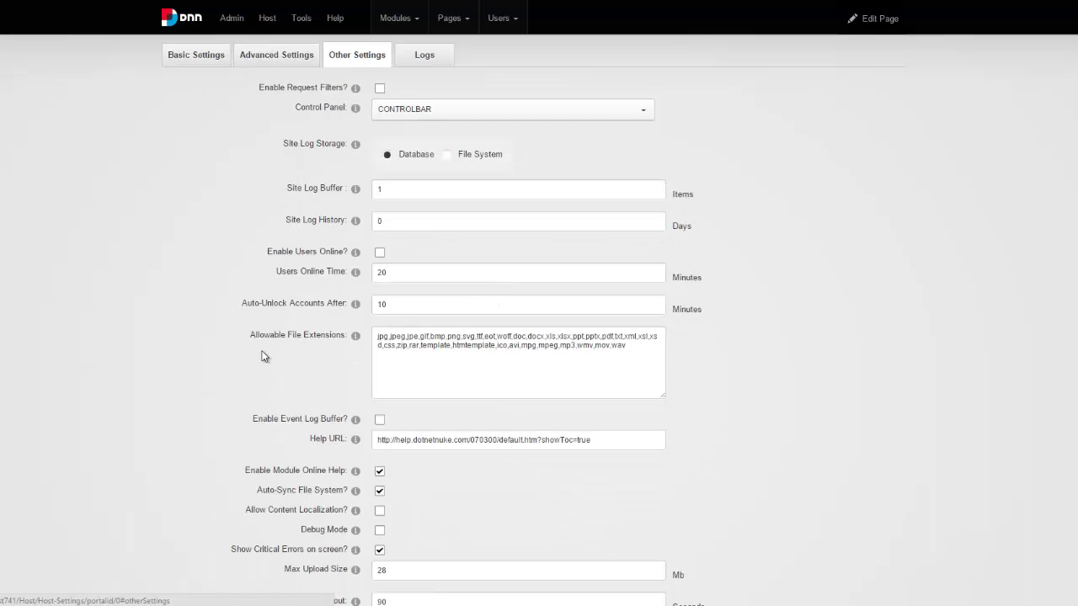
pyautogui.moveTo(242, 333); pyautogui.dragTo(336, 343)
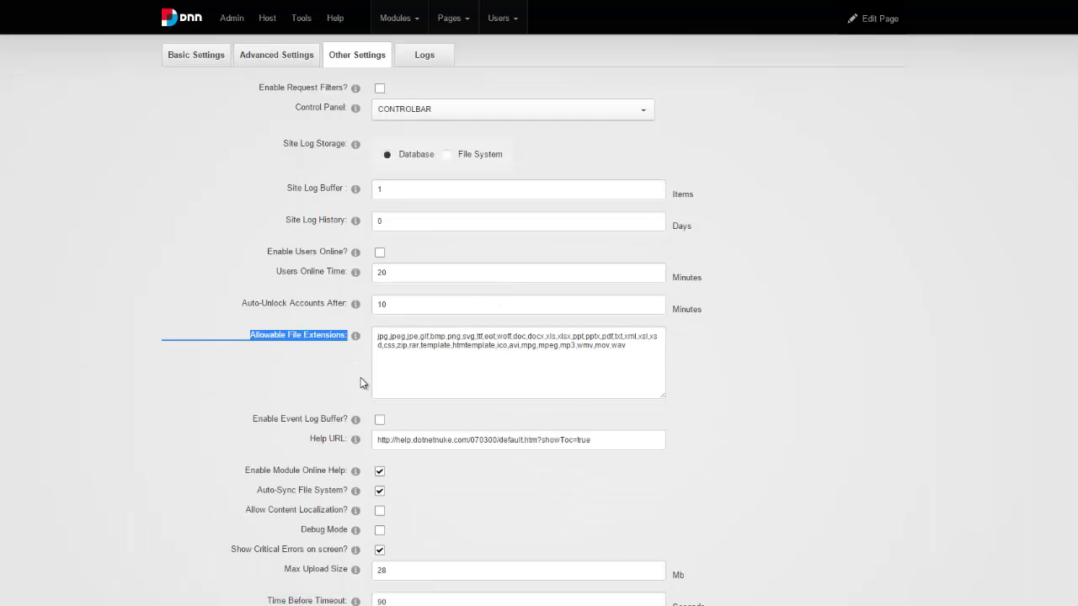
pyautogui.click(630, 359)
pyautogui.write(',')
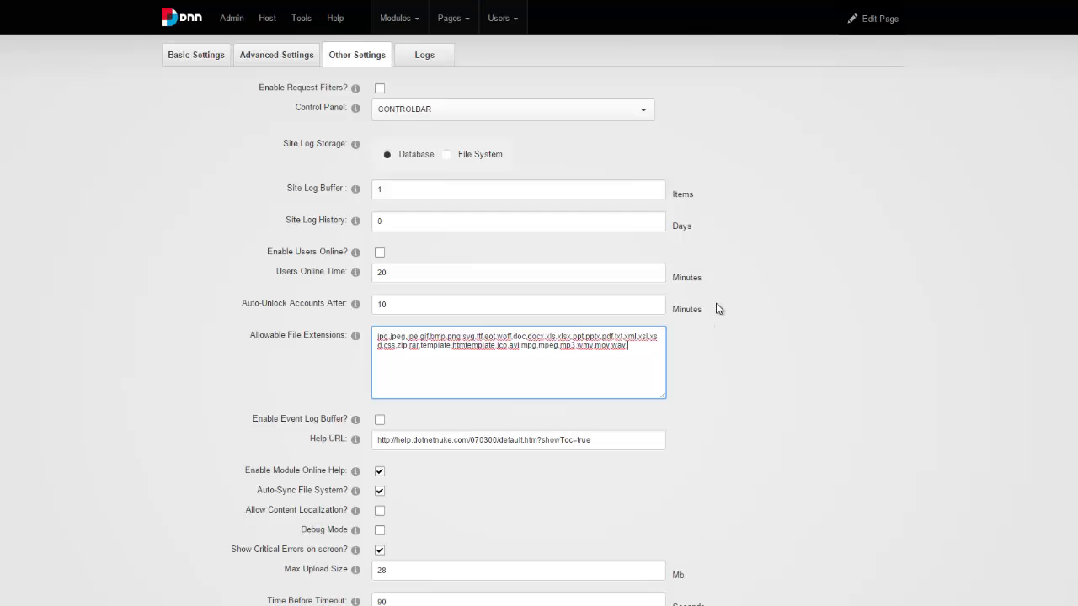
pyautogui.write('mp4,ogv')
pyautogui.scroll(-1, 717, 308)
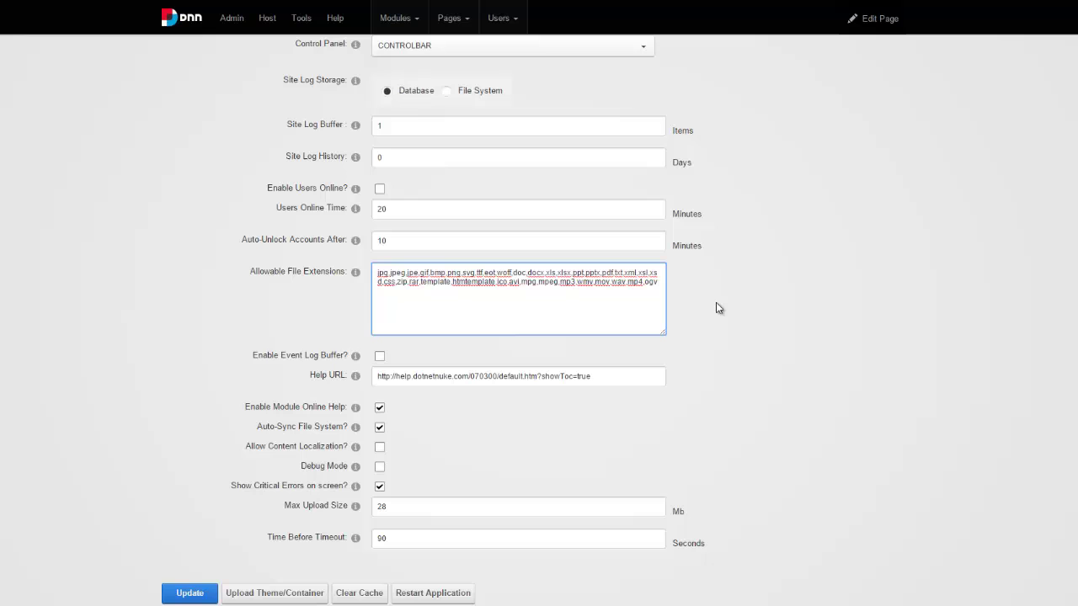
pyautogui.scroll(-1, 571, 403)
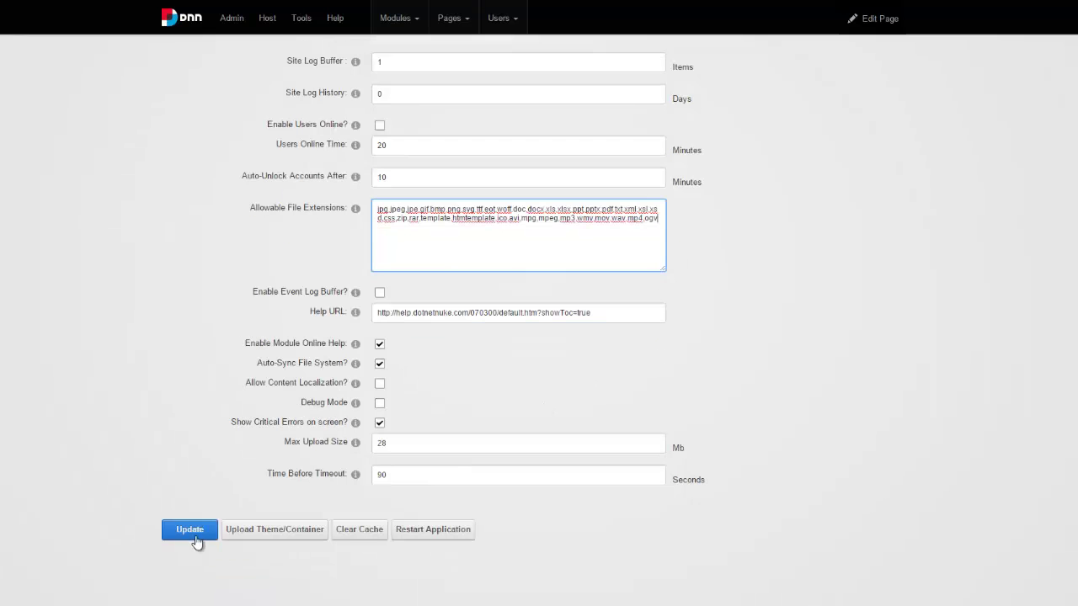
pyautogui.click(192, 531)
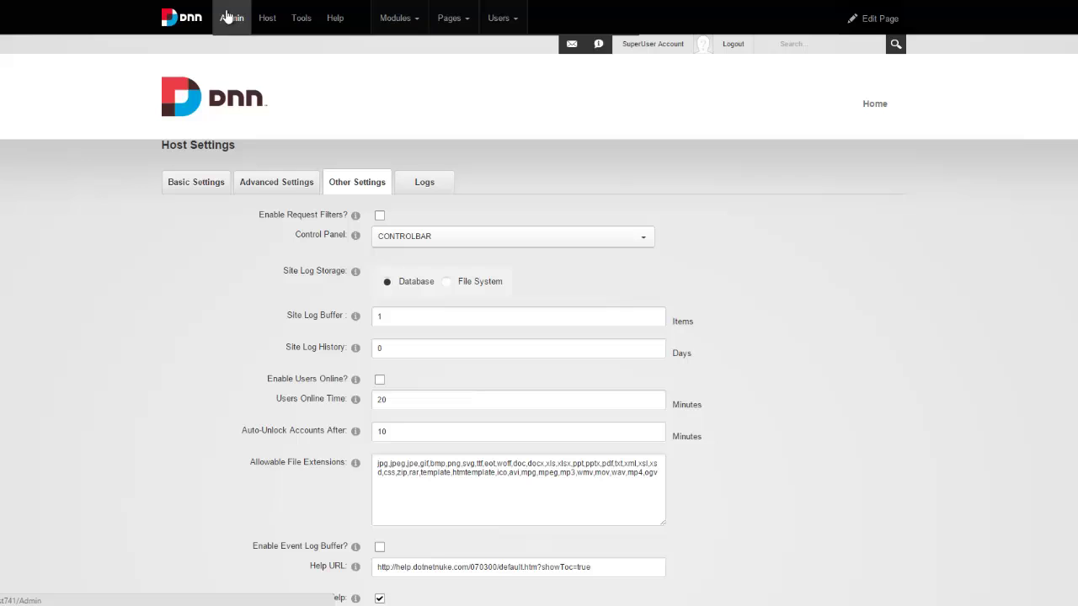
# Re-upload Porto.template.zip to Root with decompression, extracting all 184 of 184 files.
pyautogui.moveTo(228, 17)
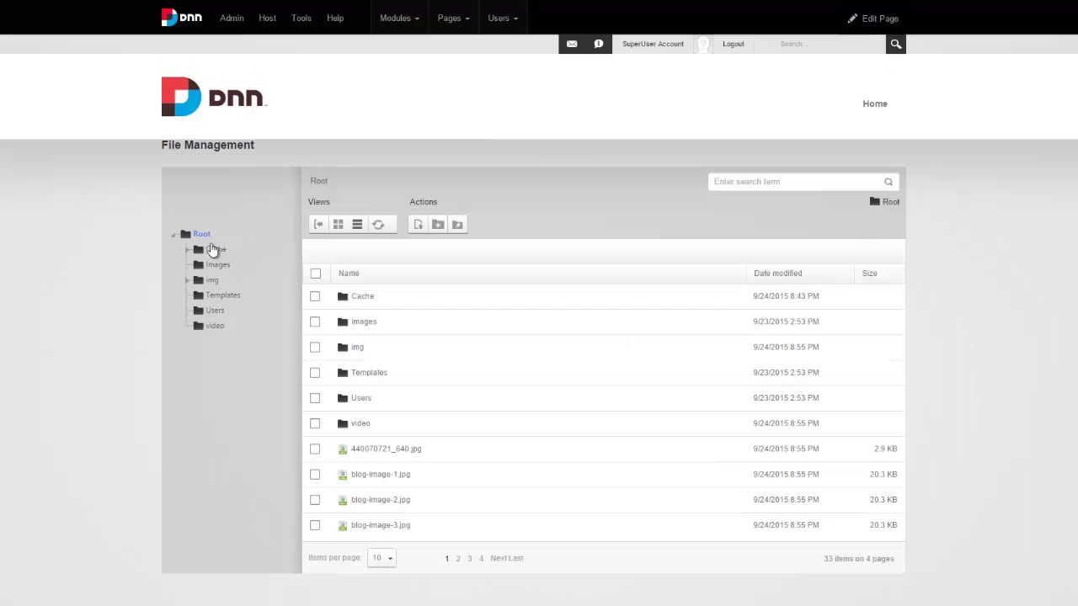
pyautogui.click(419, 225)
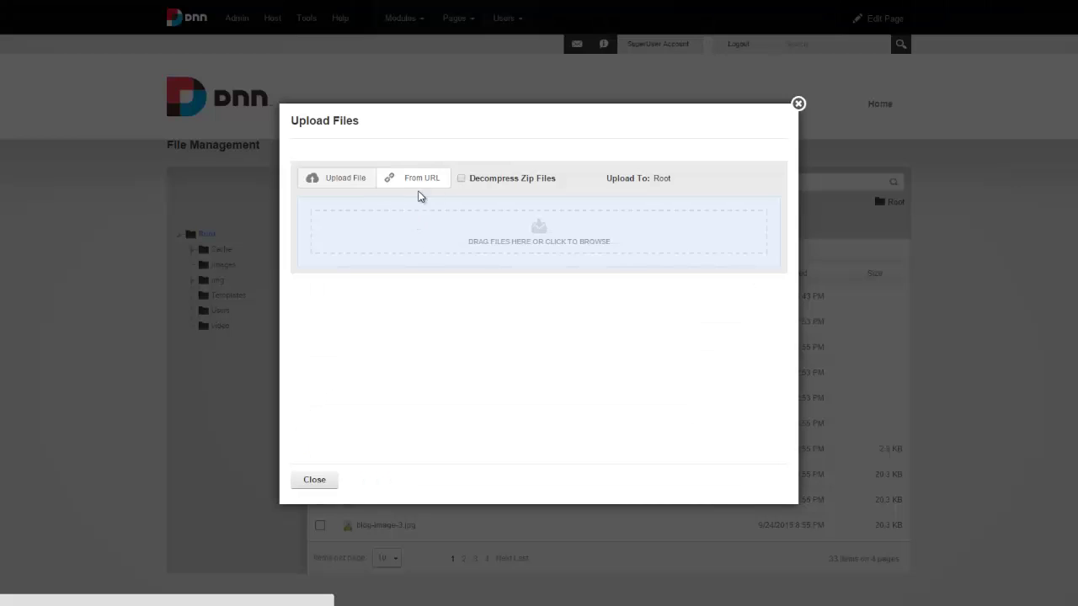
pyautogui.click(474, 181)
pyautogui.click(365, 222)
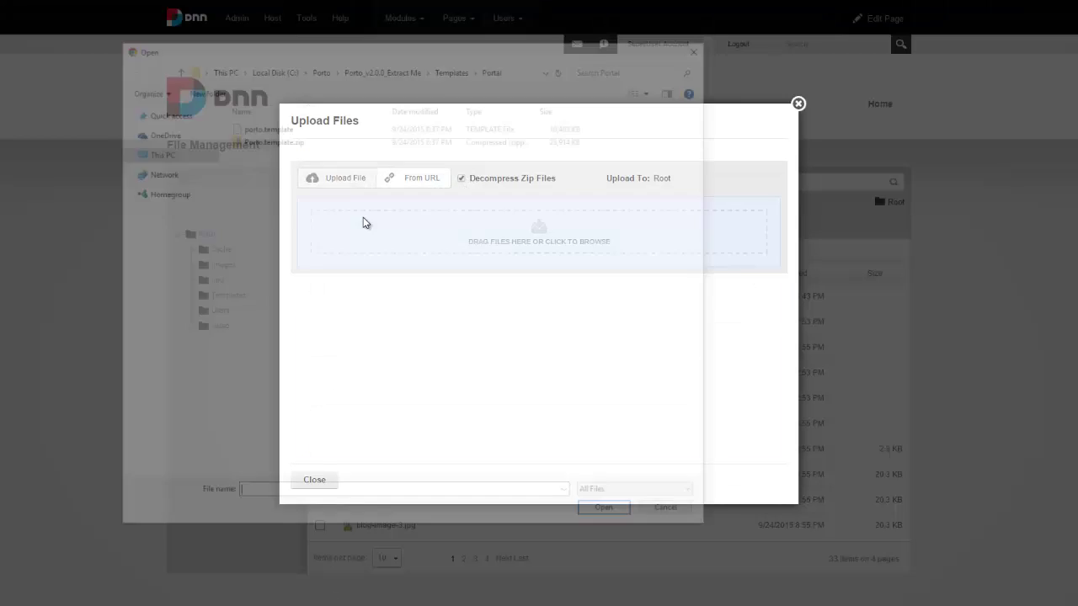
pyautogui.doubleClick(286, 142)
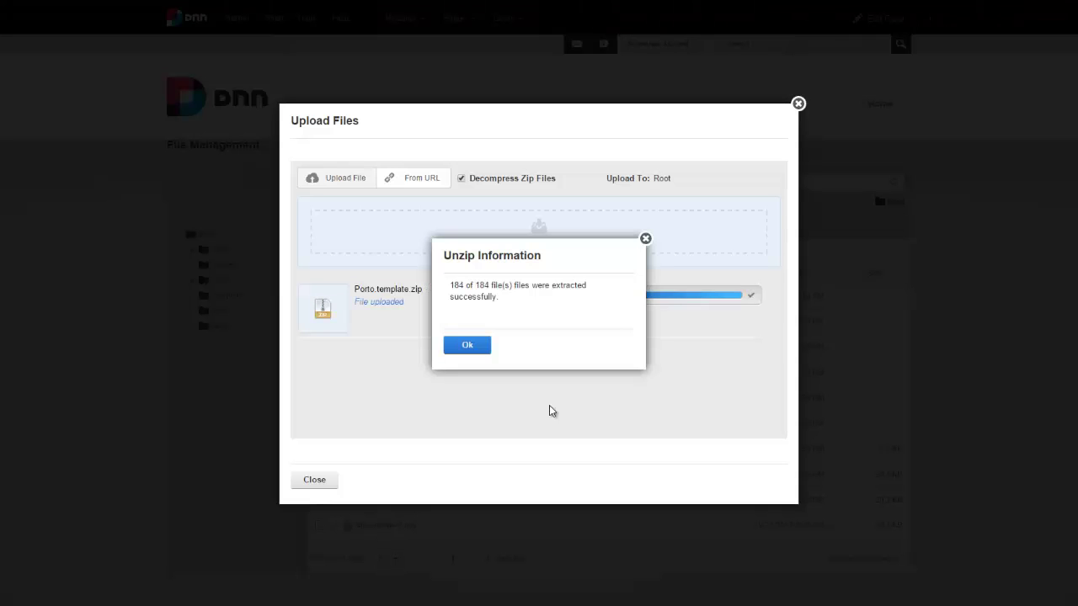
pyautogui.click(471, 347)
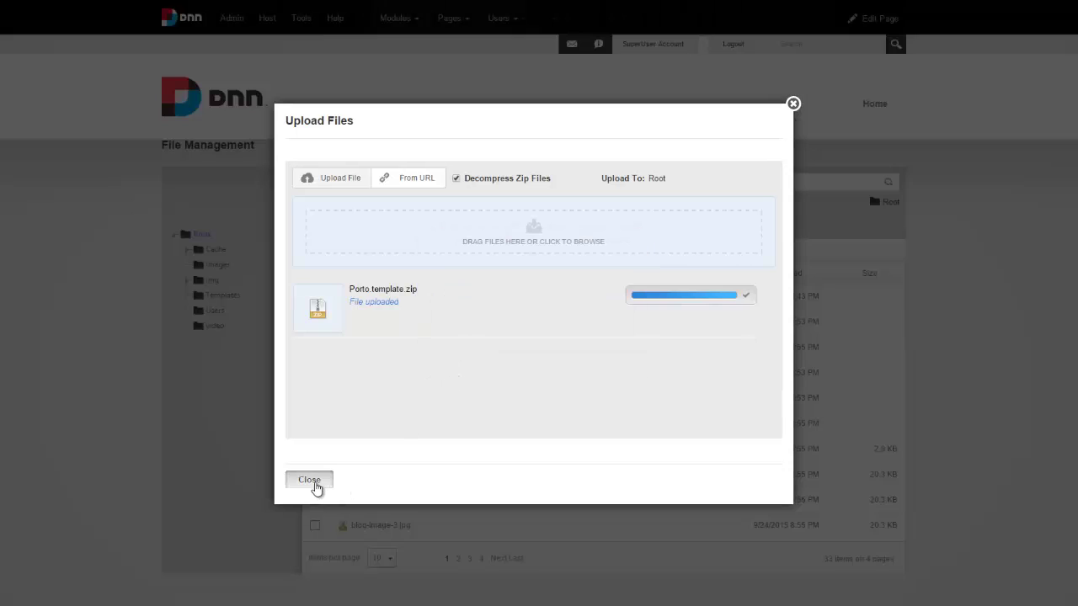
# Close the upload window and scroll the Mandeeps guide to the Upload Templates heading.
pyautogui.click(315, 482)
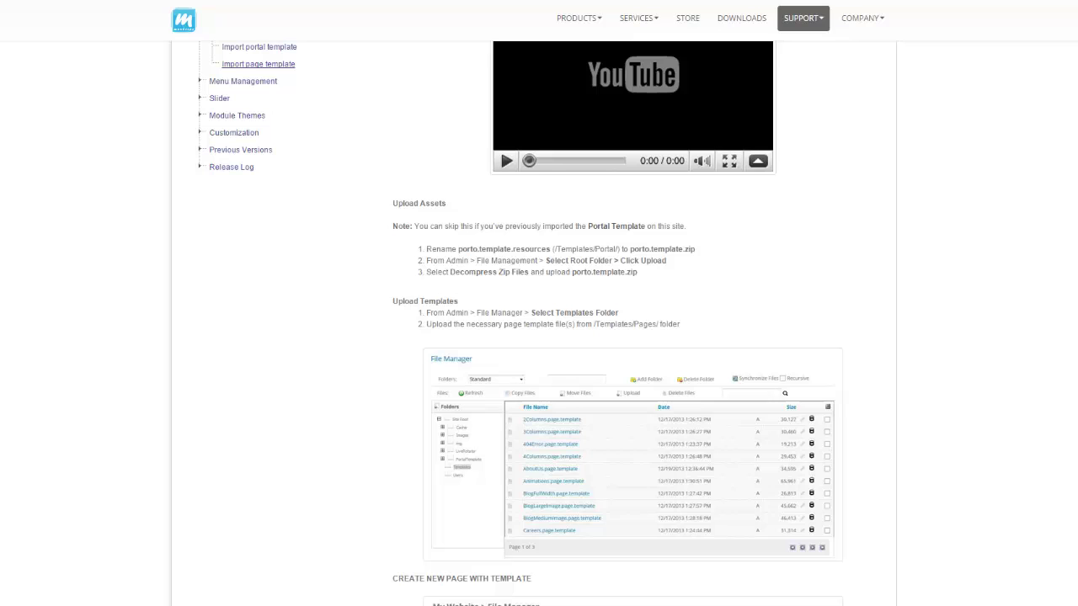
pyautogui.scroll(-1, 368, 310)
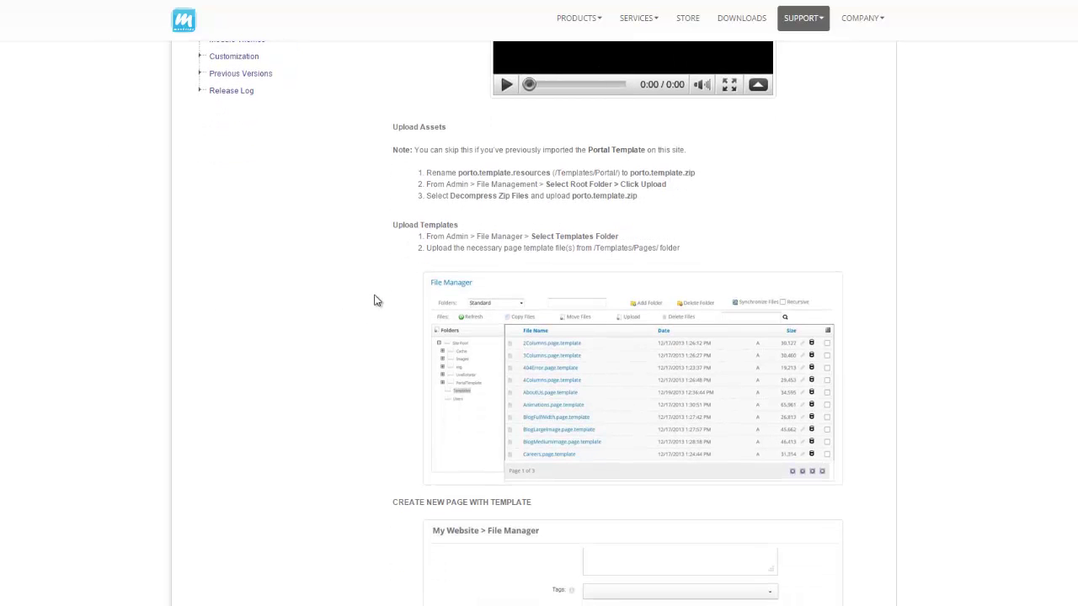
pyautogui.scroll(-1, 381, 278)
pyautogui.moveTo(392, 149); pyautogui.dragTo(462, 152)
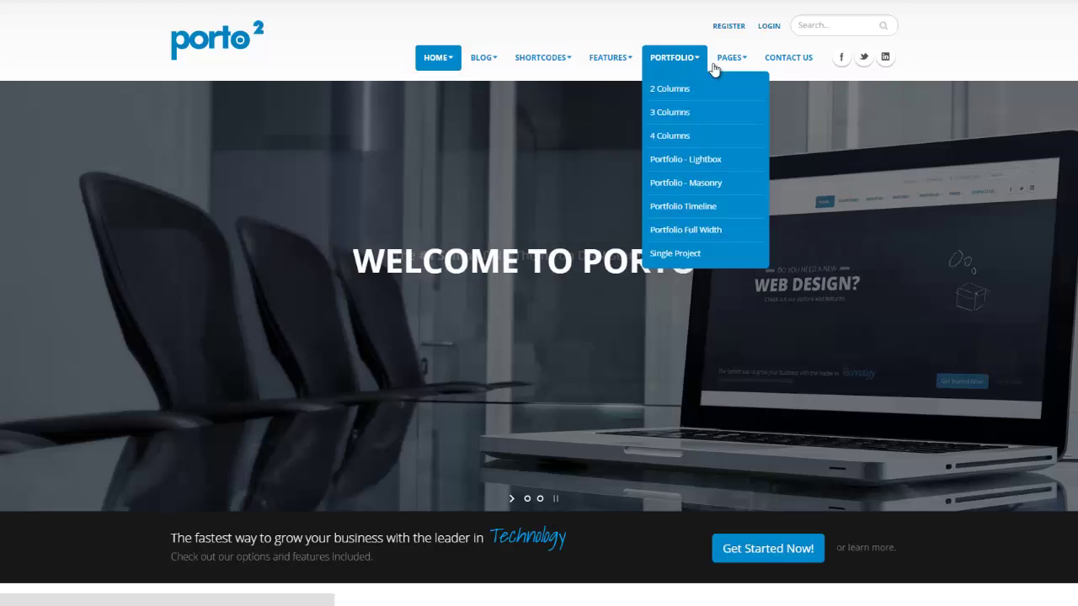
# Open the Team page from the Porto demo's Pages menu and scroll through its member grid.
pyautogui.moveTo(731, 57)
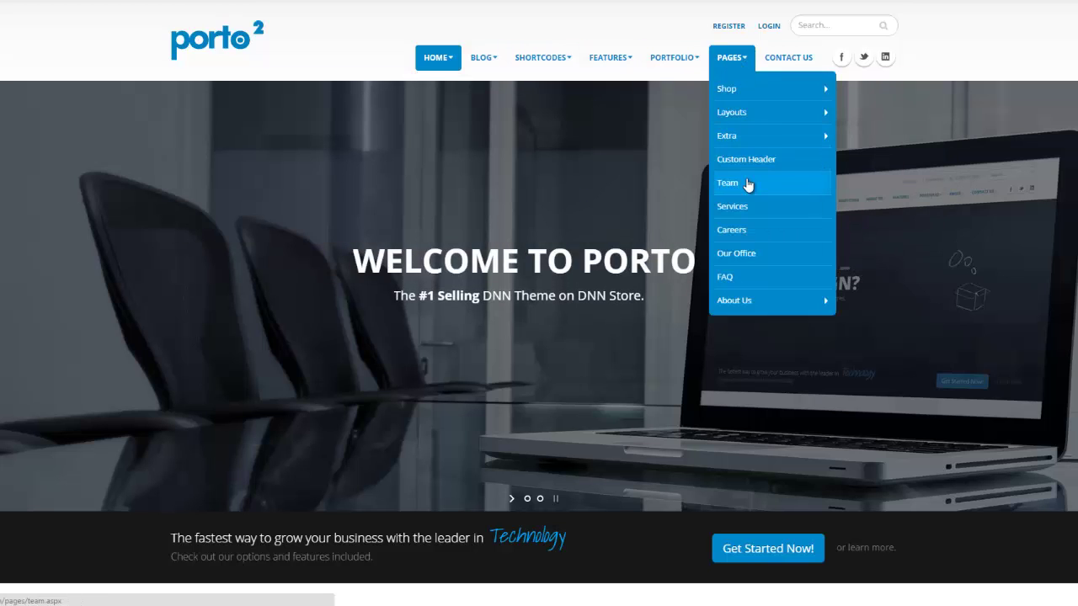
pyautogui.click(746, 179)
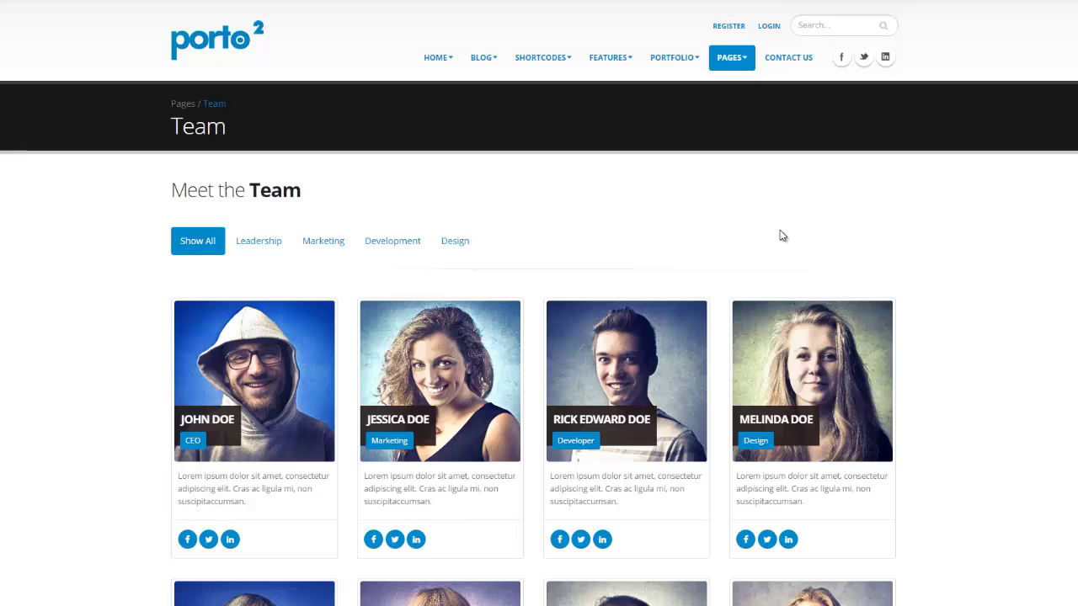
pyautogui.scroll(-1, 906, 257)
pyautogui.scroll(-5, 905, 258)
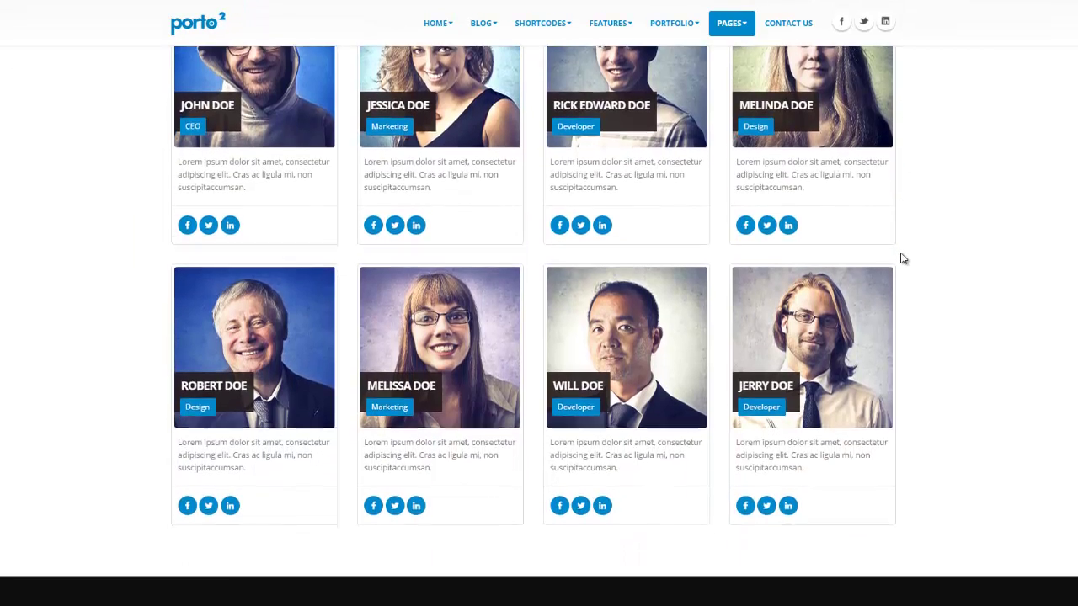
pyautogui.scroll(6, 902, 259)
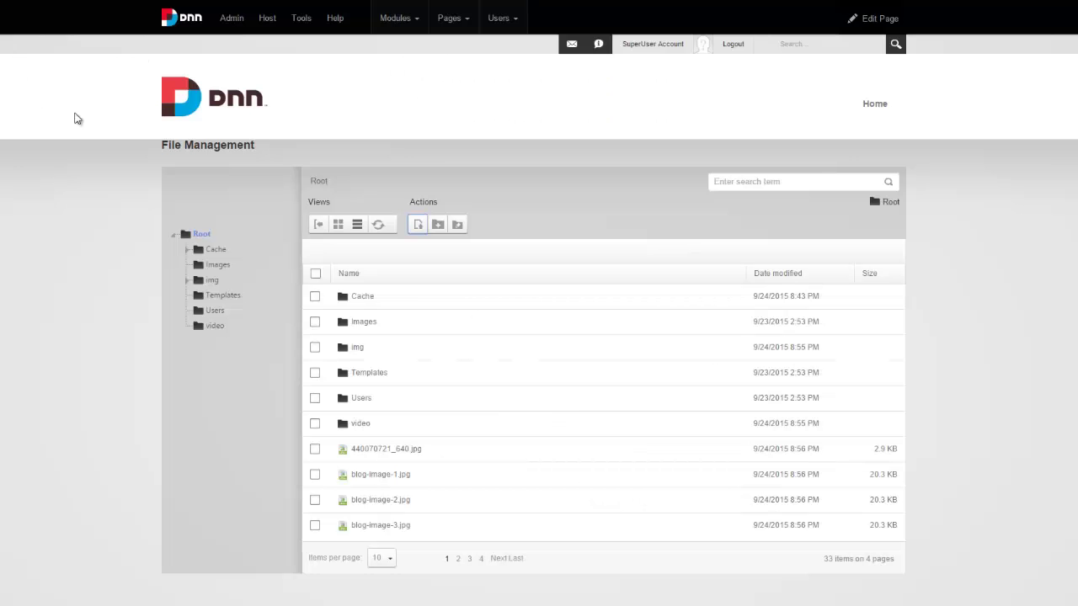
# Upload Team.page.template from the extracted Templates\Pages folder into DNN's Templates folder.
pyautogui.moveTo(233, 26)
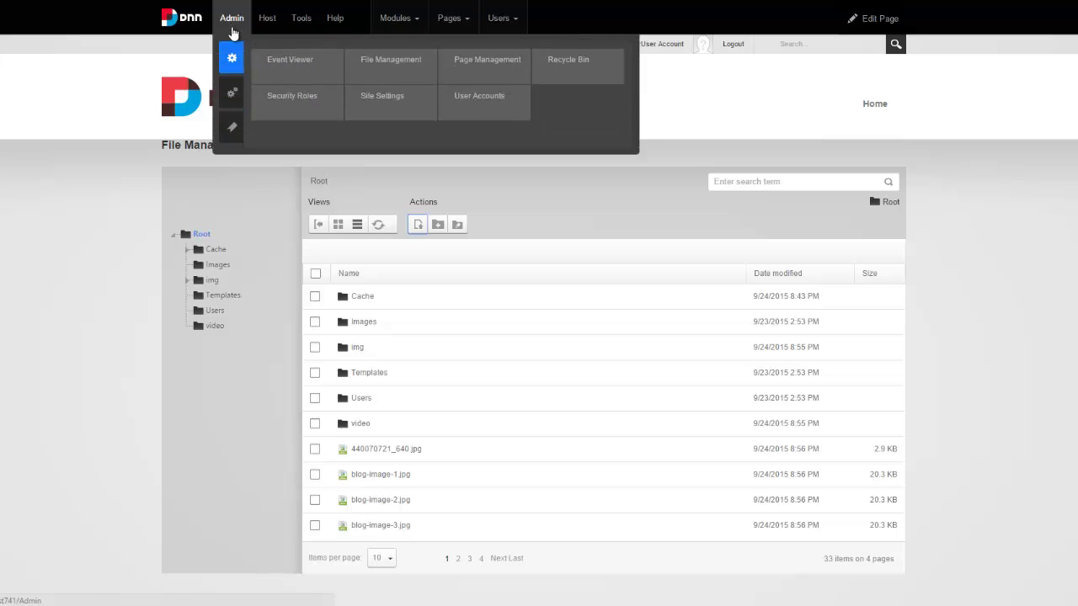
pyautogui.click(226, 296)
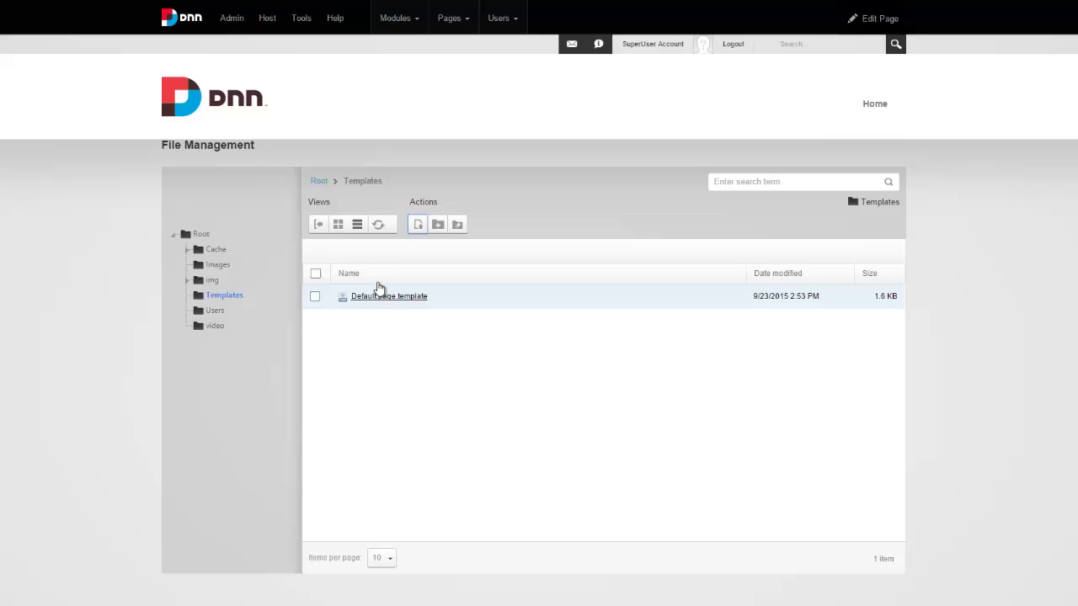
pyautogui.click(418, 224)
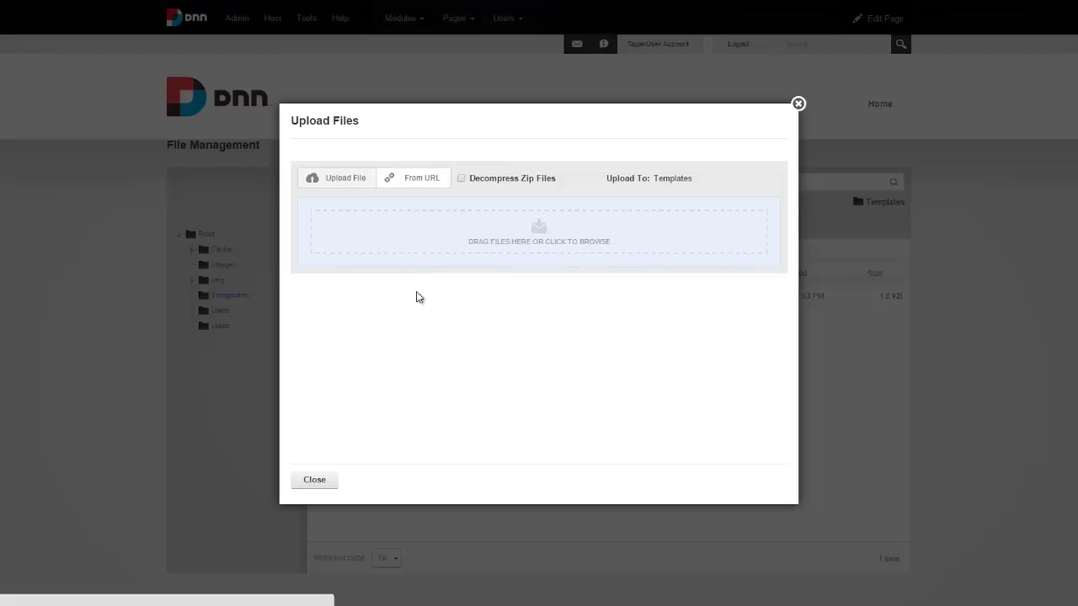
pyautogui.click(496, 241)
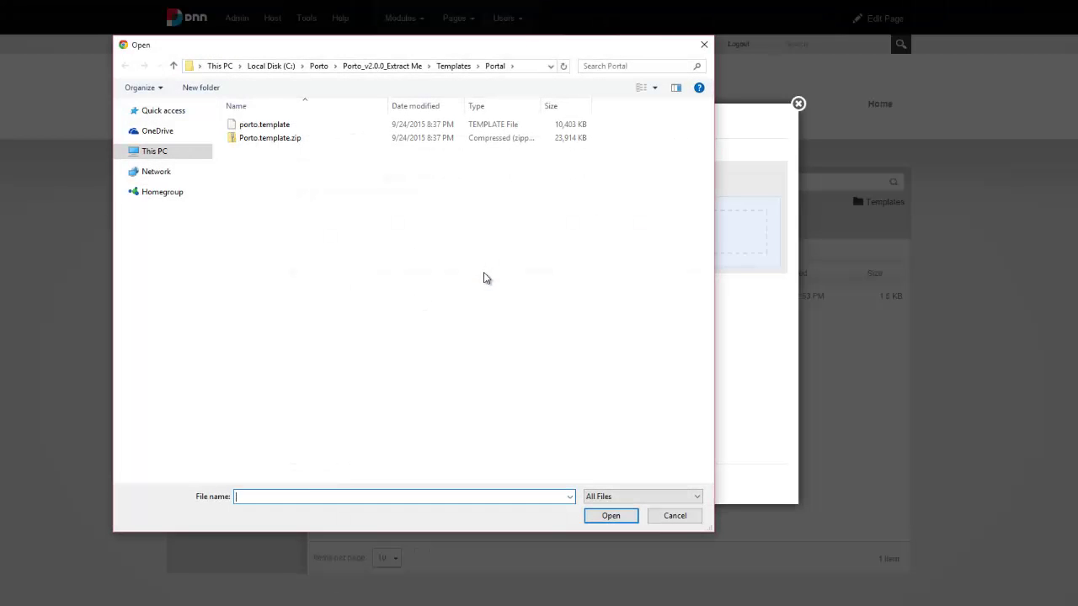
pyautogui.click(448, 68)
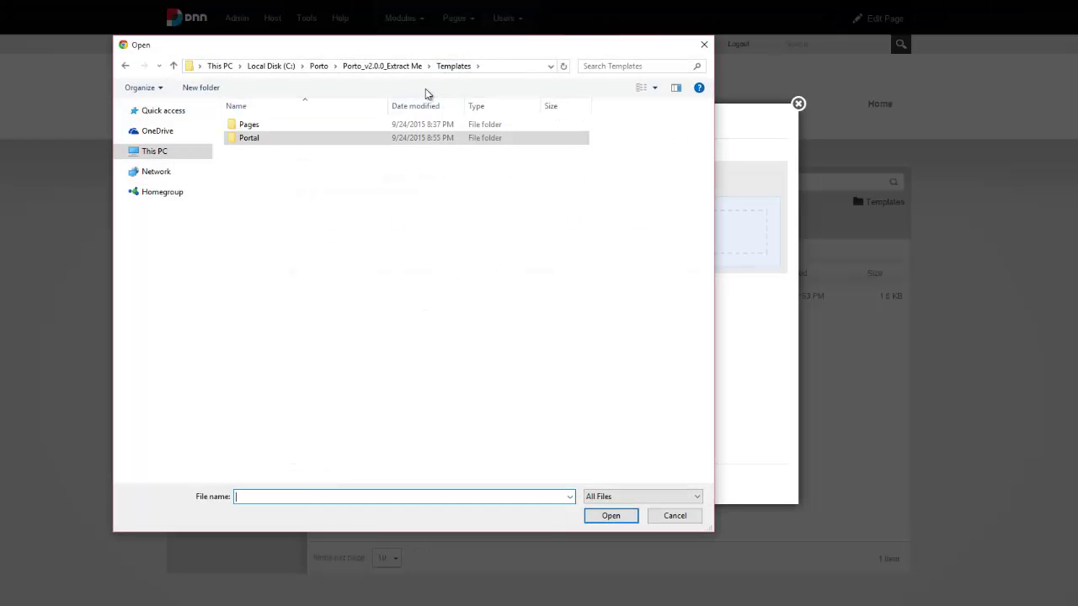
pyautogui.doubleClick(379, 124)
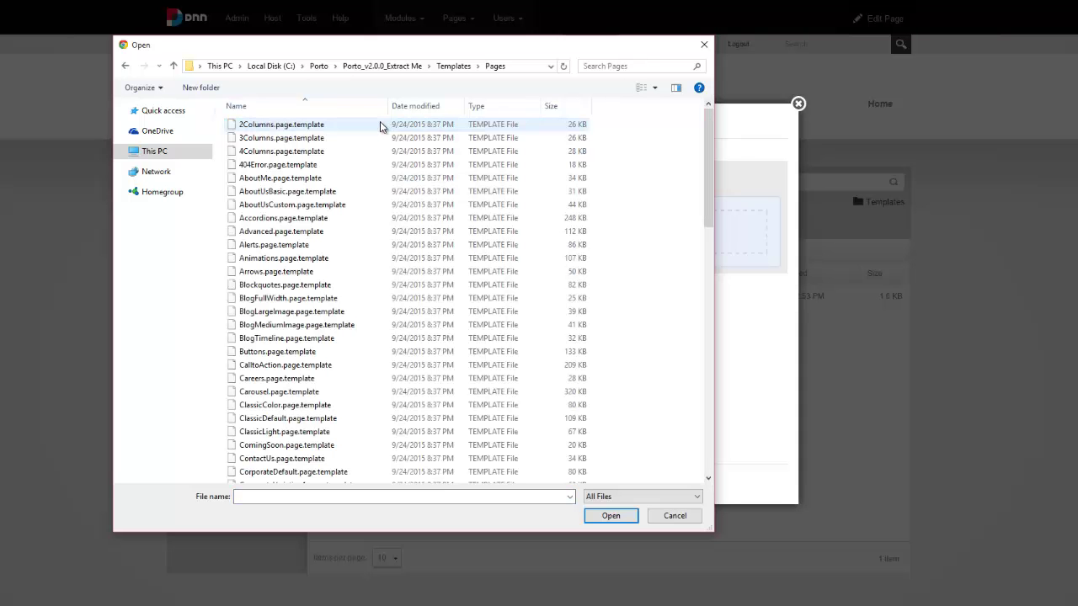
pyautogui.scroll(-2, 388, 200)
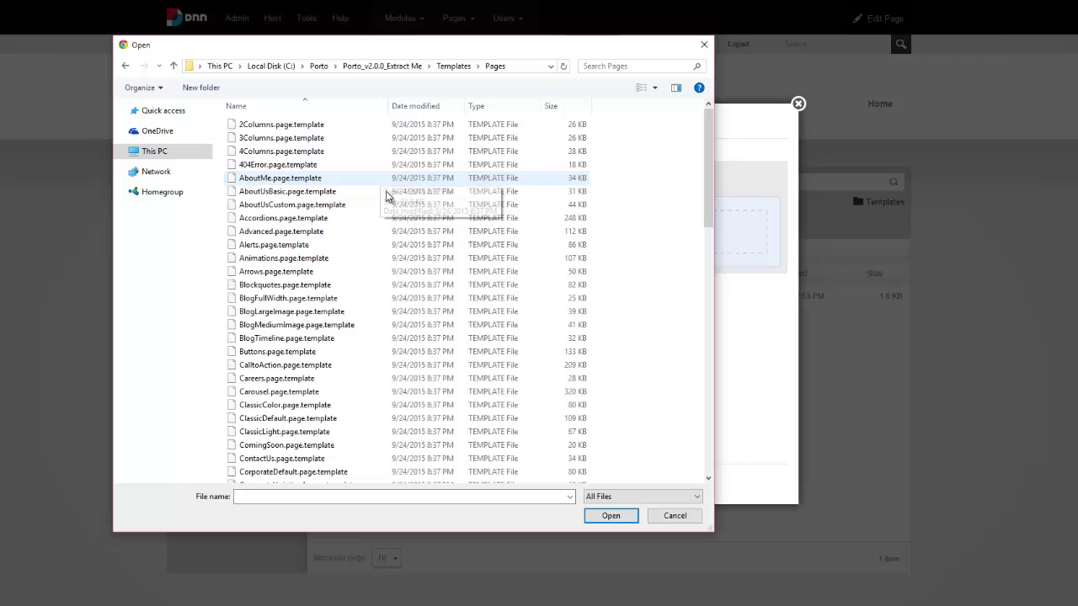
pyautogui.scroll(-15, 388, 200)
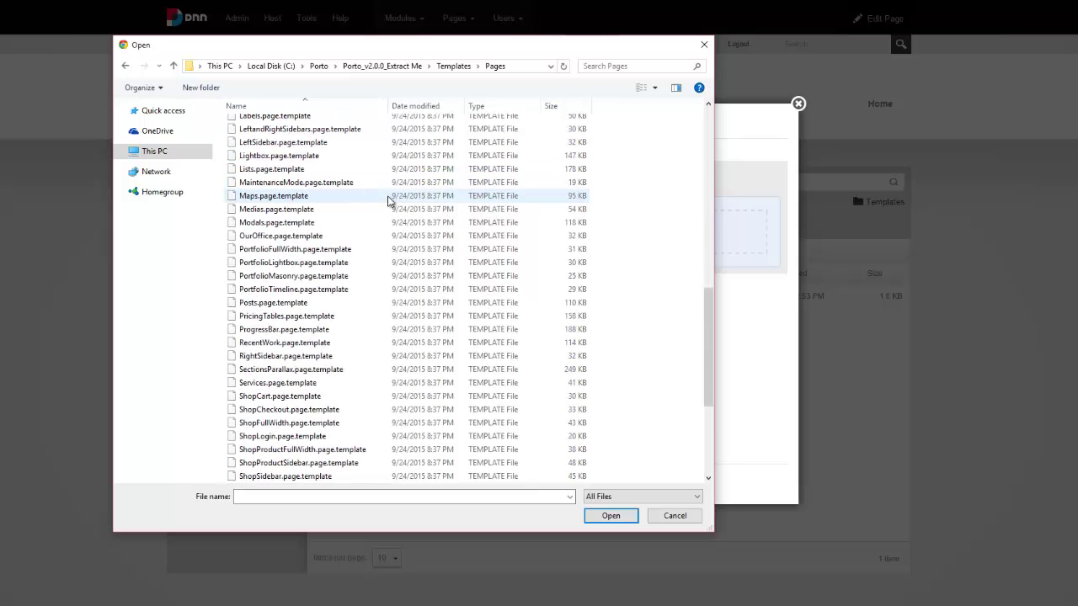
pyautogui.scroll(-4, 388, 201)
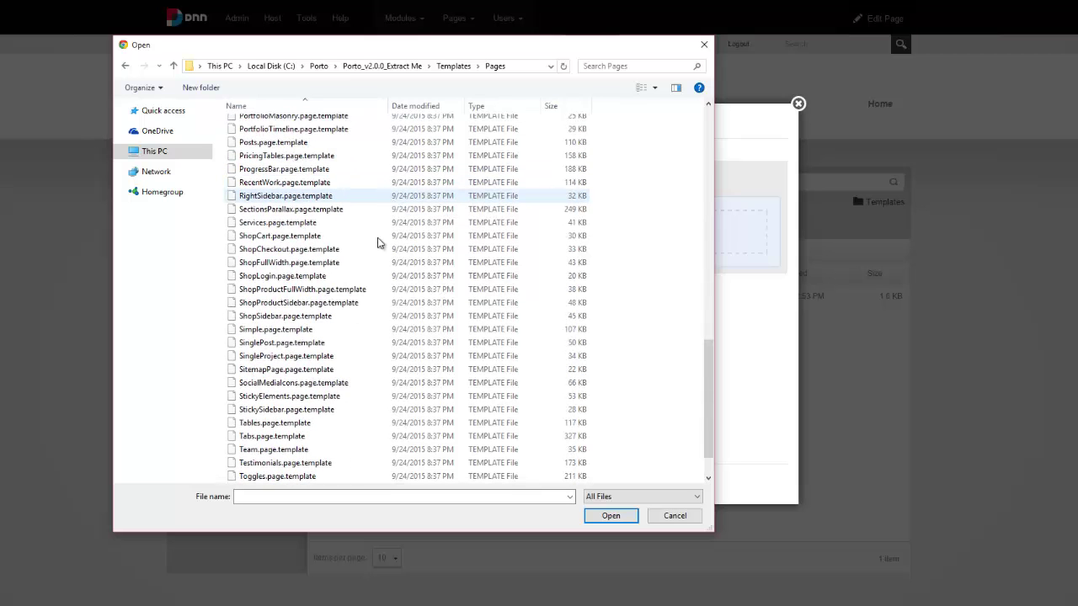
pyautogui.click(313, 452)
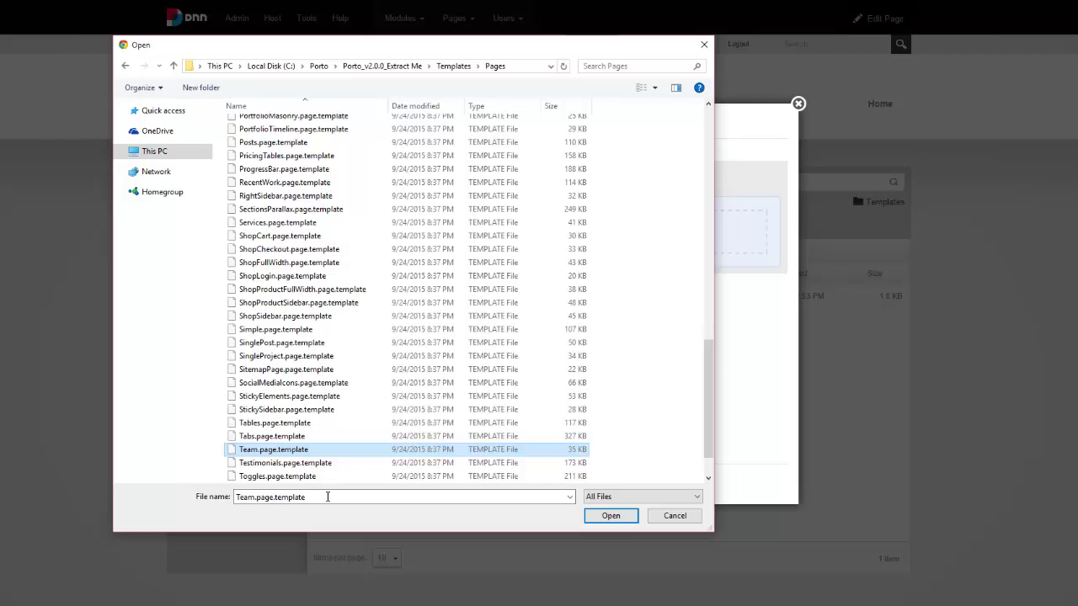
pyautogui.doubleClick(420, 452)
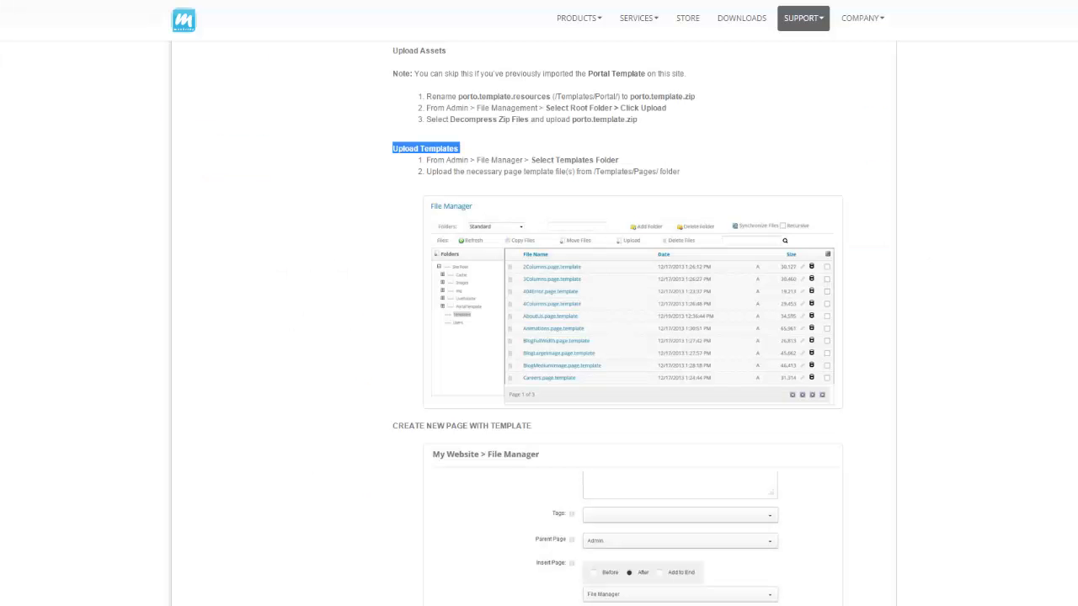
pyautogui.click(389, 166)
pyautogui.moveTo(392, 166); pyautogui.dragTo(387, 196)
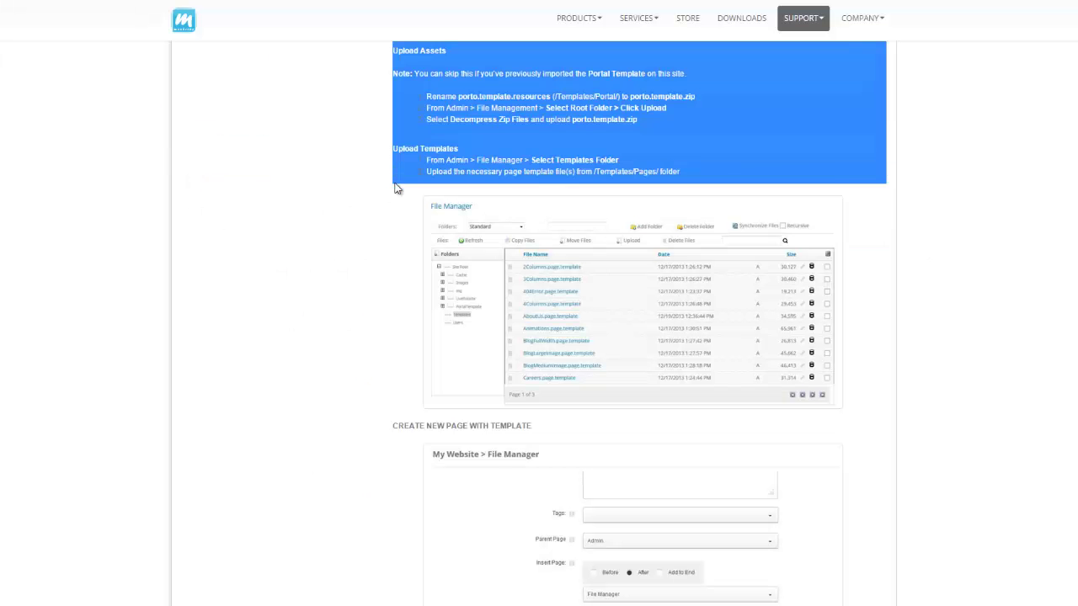
pyautogui.click(387, 196)
pyautogui.scroll(-4, 384, 199)
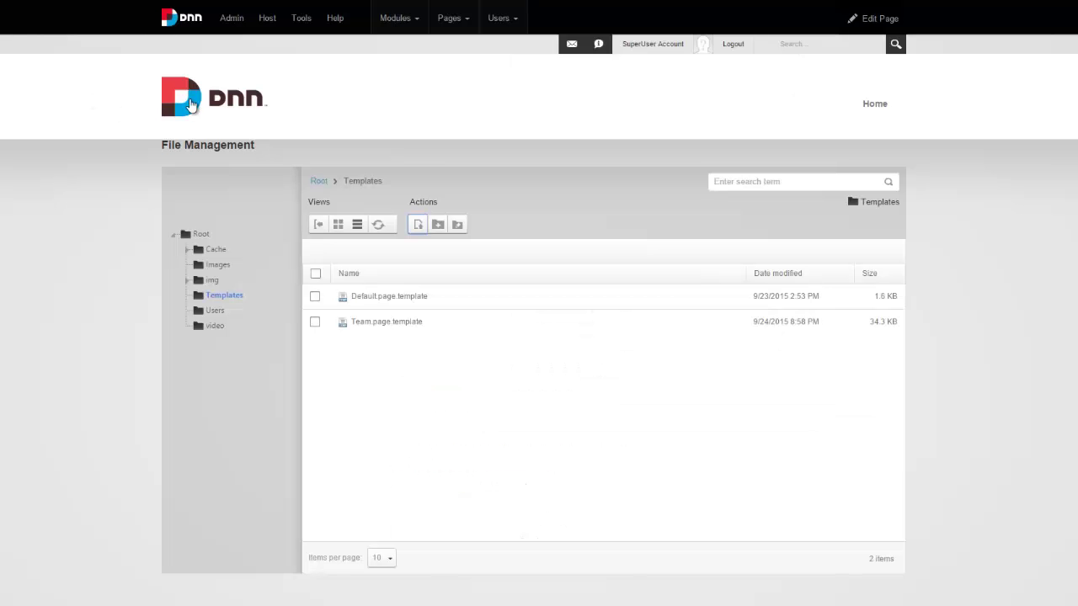
# From the Home page, import the Team page template with 'Replace the current Page' selected.
pyautogui.click(192, 105)
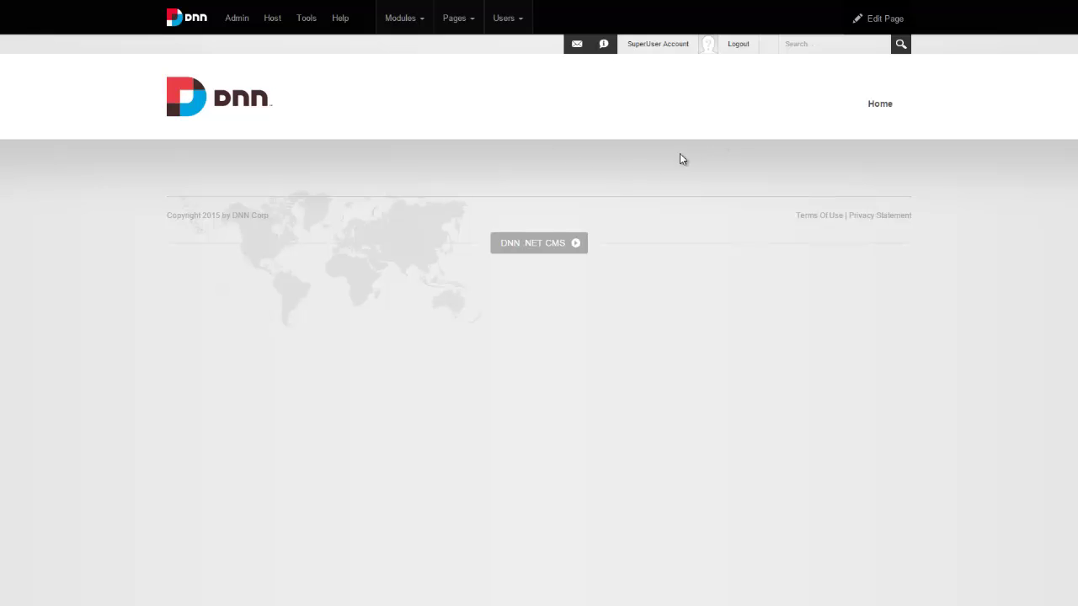
pyautogui.click(878, 106)
pyautogui.moveTo(457, 22)
pyautogui.click(470, 84)
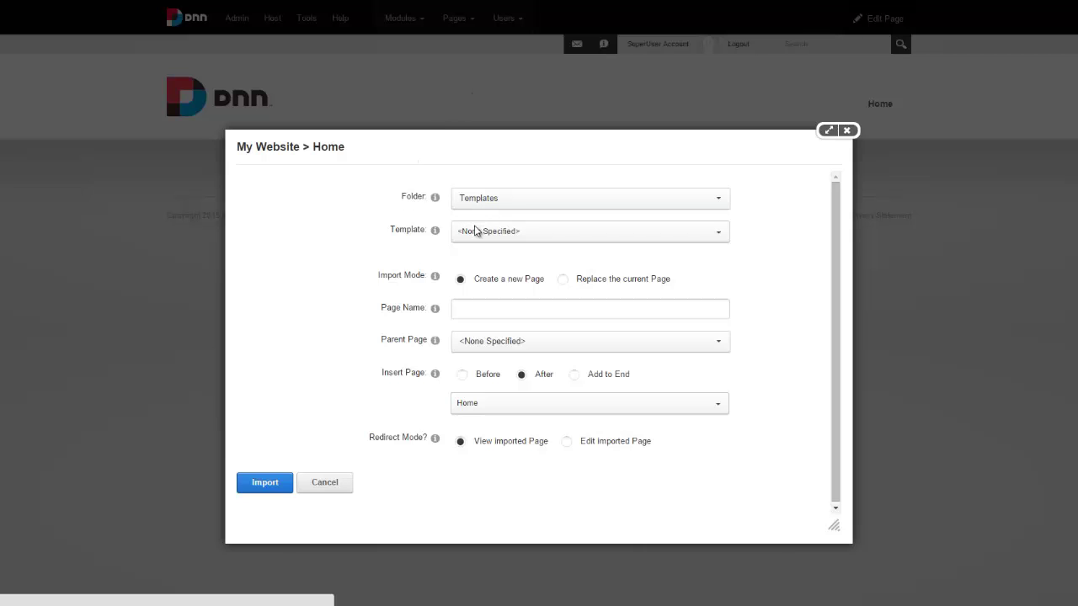
pyautogui.click(498, 239)
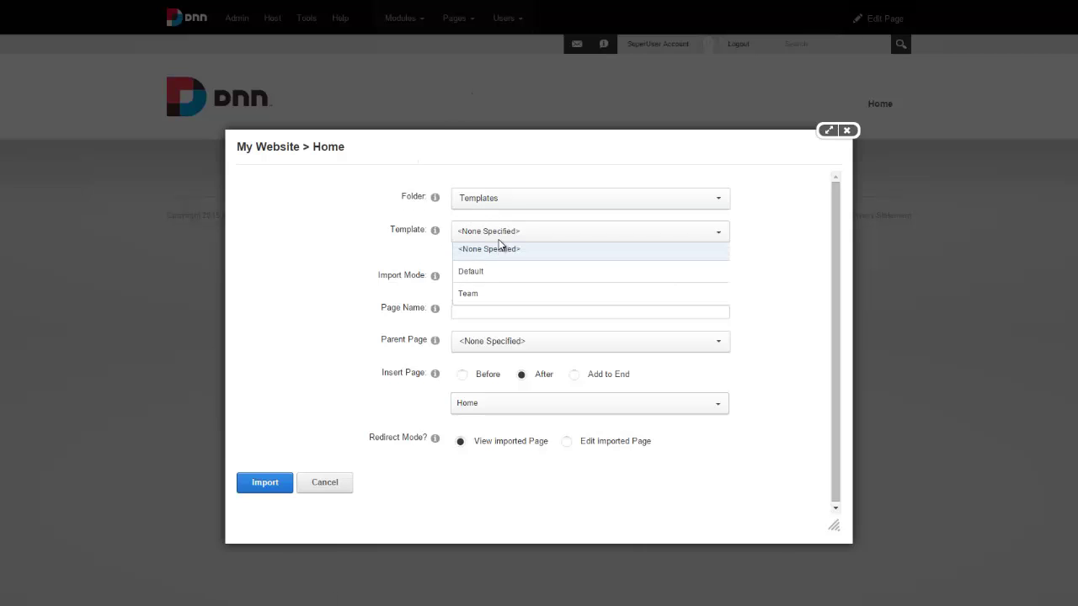
pyautogui.click(491, 294)
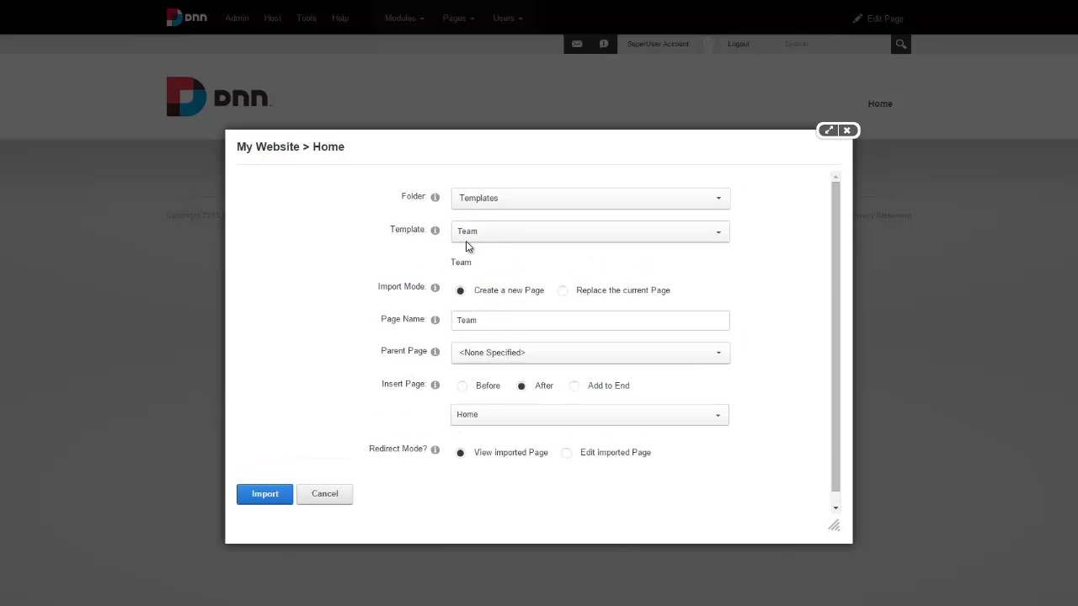
pyautogui.click(564, 290)
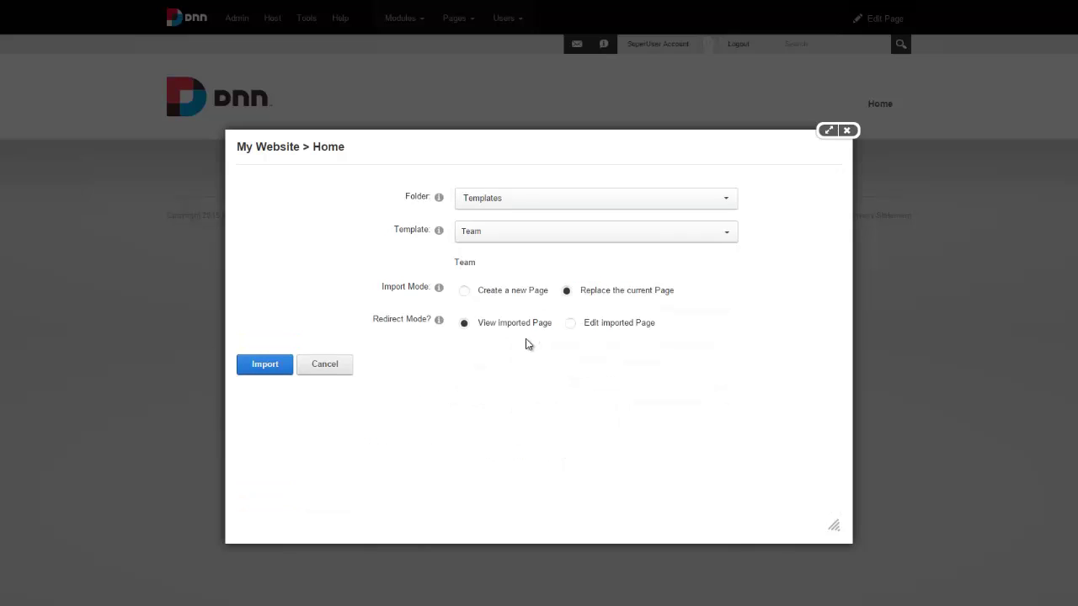
pyautogui.click(268, 367)
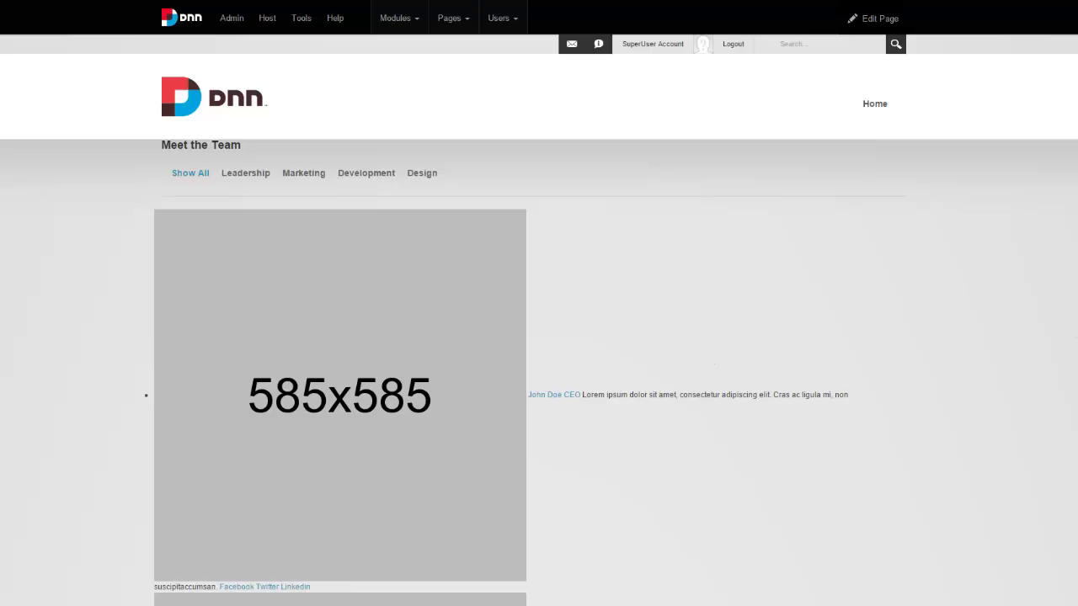
# Scroll down through the imported Meet the Team member list and back to the top.
pyautogui.scroll(-15, 768, 303)
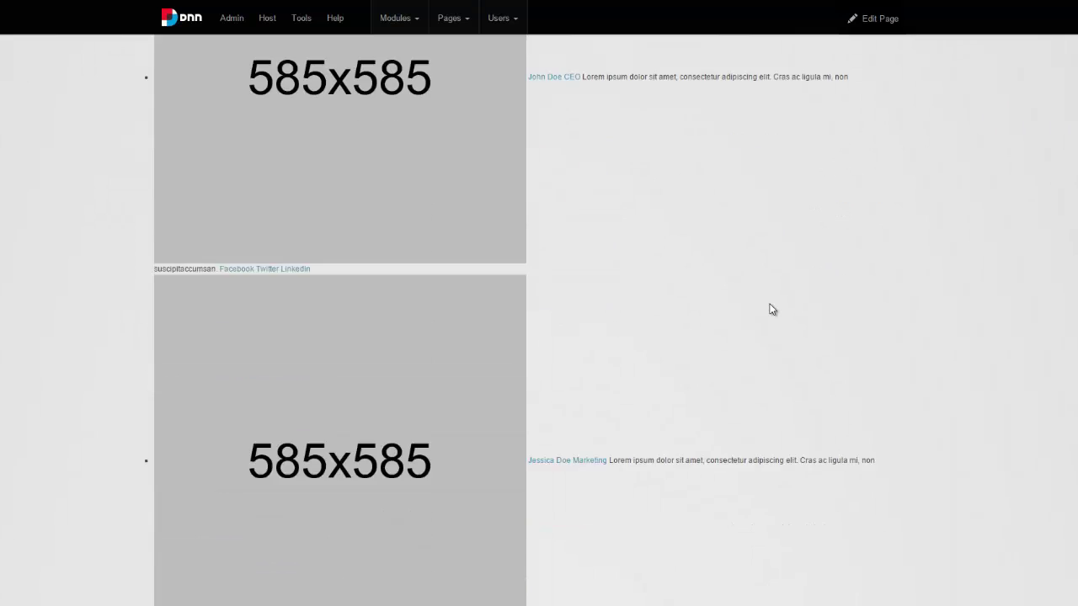
pyautogui.scroll(15, 769, 305)
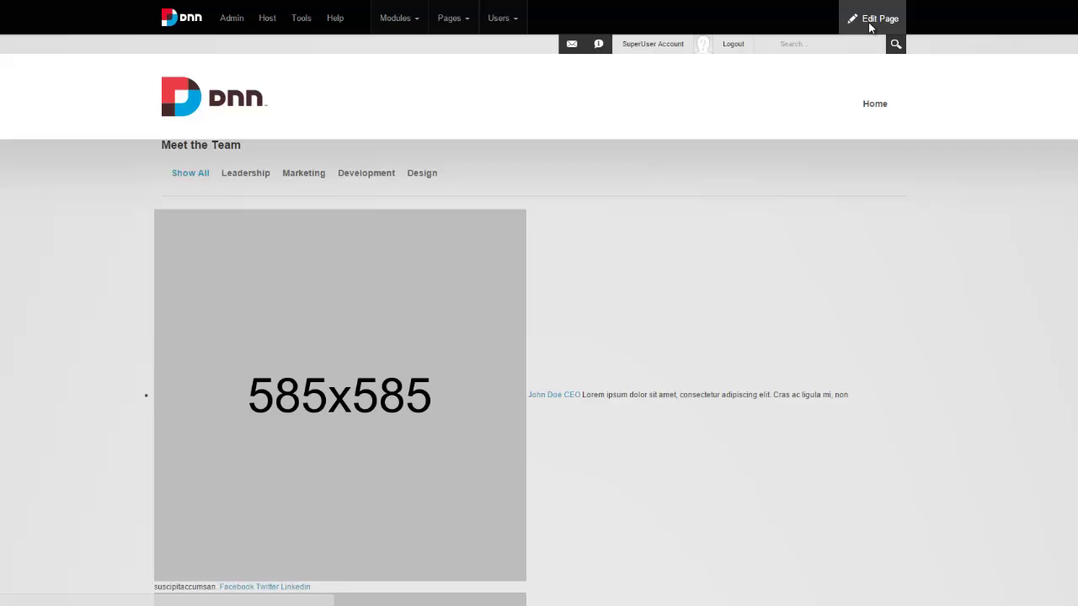
# Set the Home page's theme to Host: Porto - Inner in its advanced settings.
pyautogui.moveTo(871, 22)
pyautogui.click(828, 161)
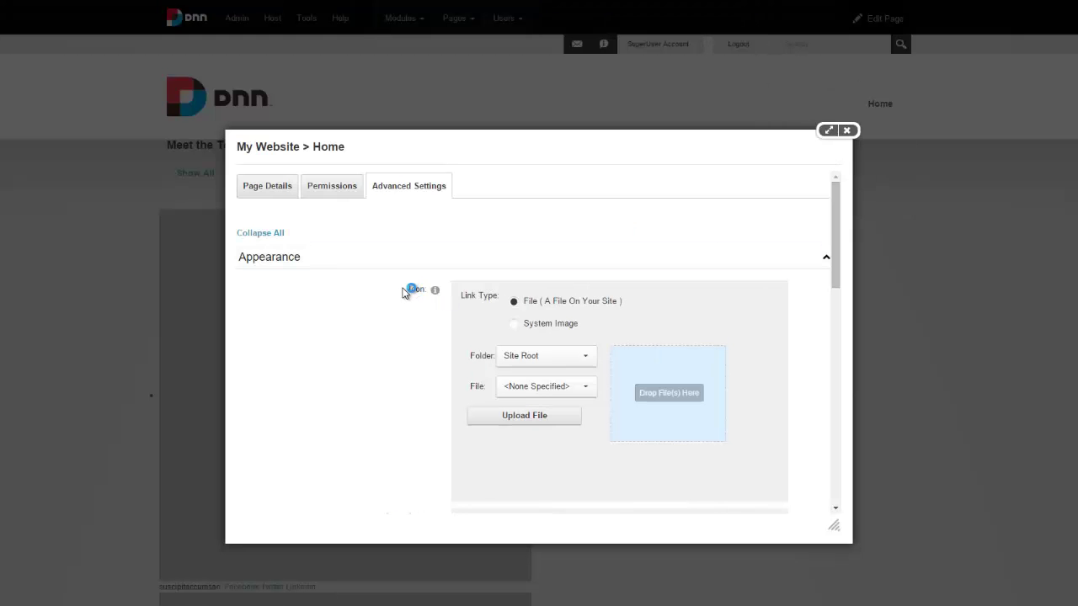
pyautogui.scroll(-10, 402, 292)
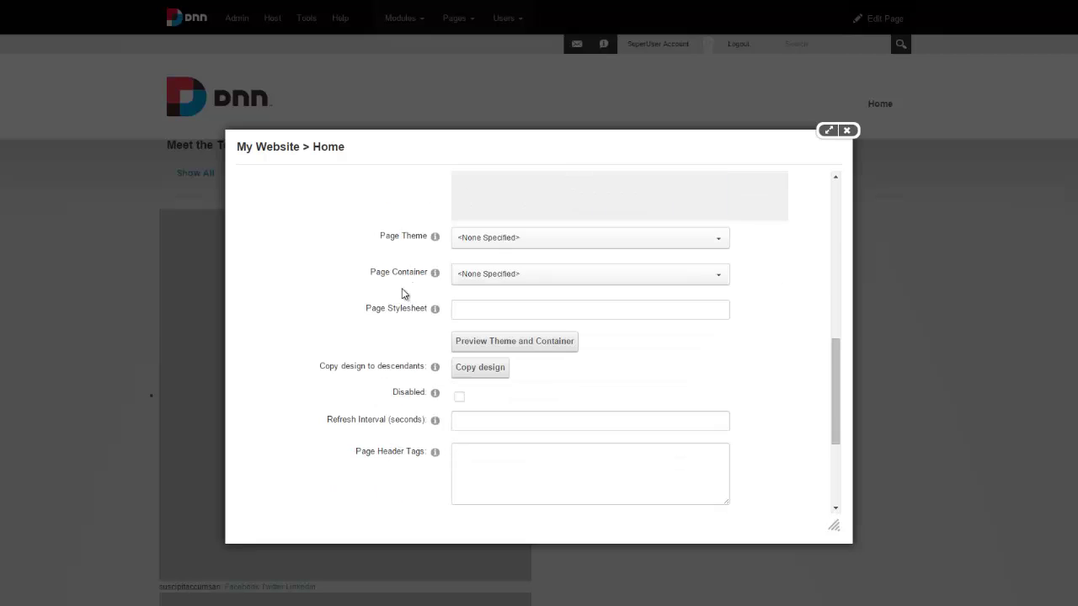
pyautogui.click(519, 238)
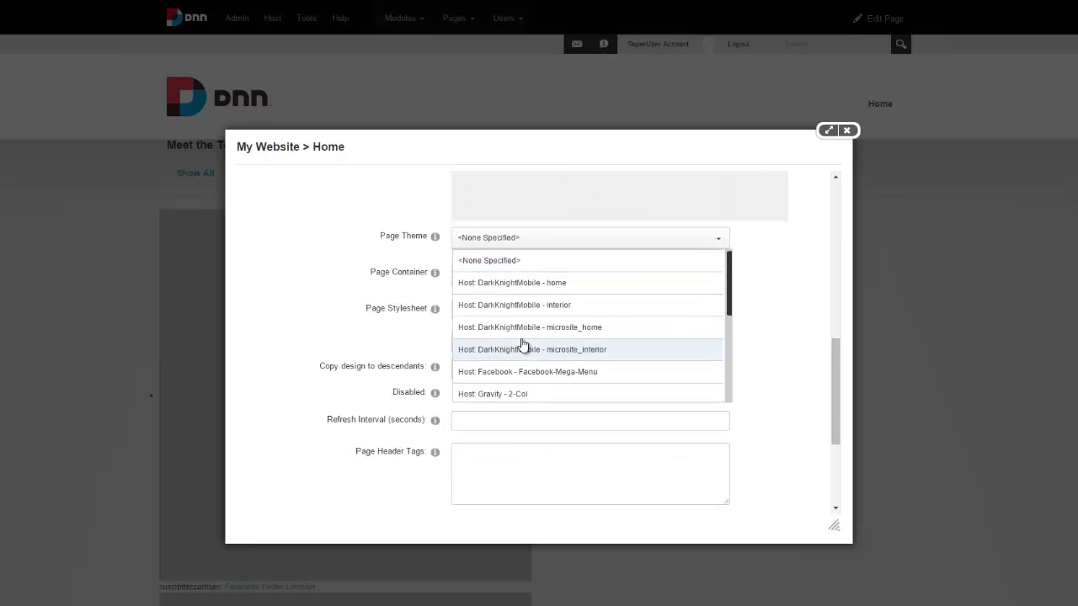
pyautogui.scroll(-1, 522, 344)
pyautogui.scroll(-5, 522, 343)
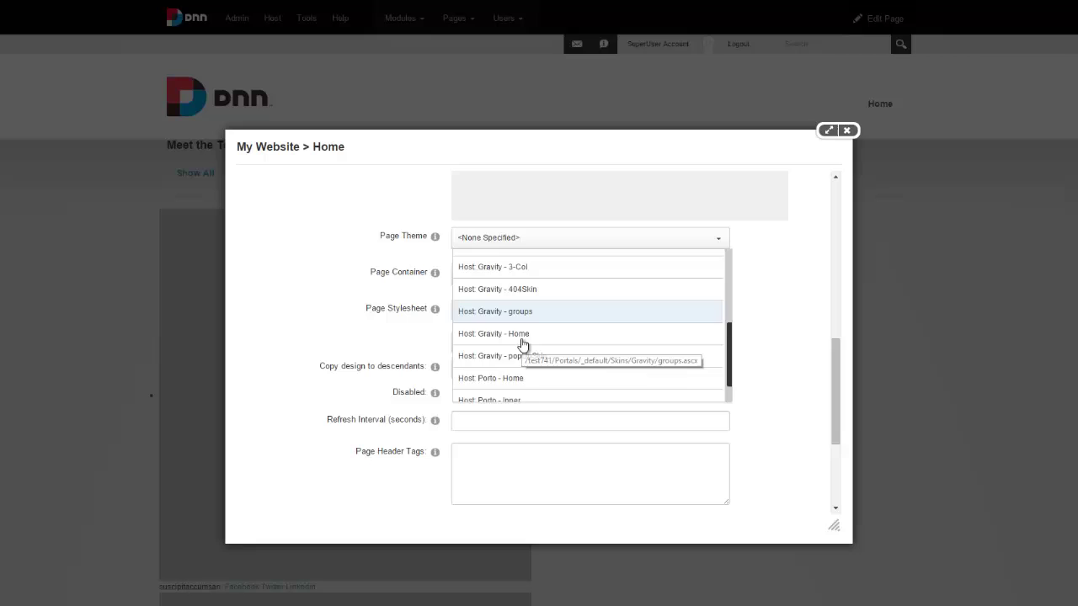
pyautogui.click(522, 304)
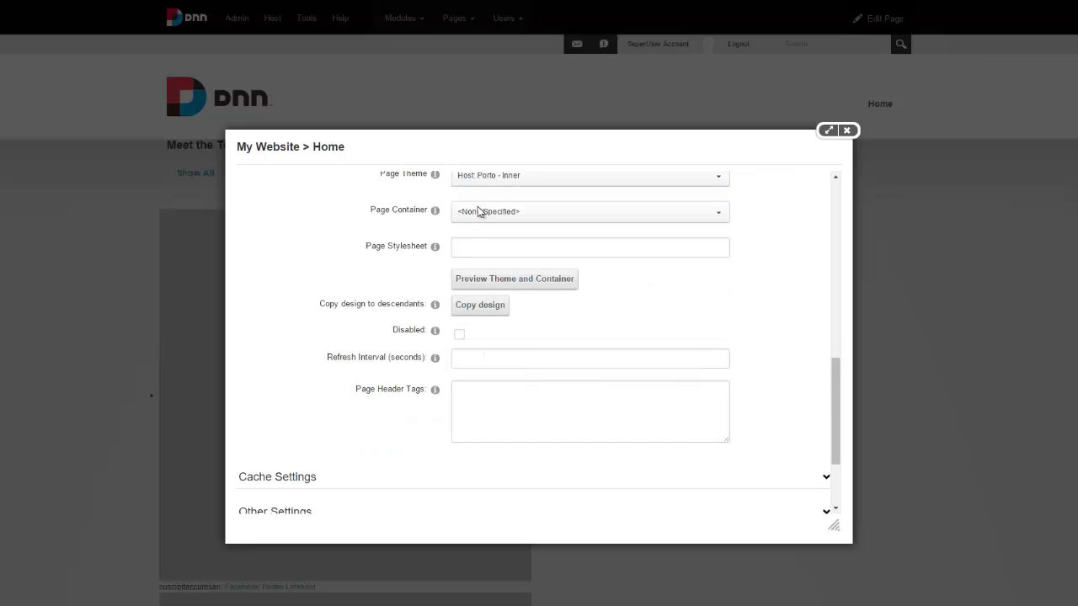
# Set the page container to Host: Porto - Title_h2 and update the page.
pyautogui.click(481, 211)
pyautogui.scroll(-5, 484, 246)
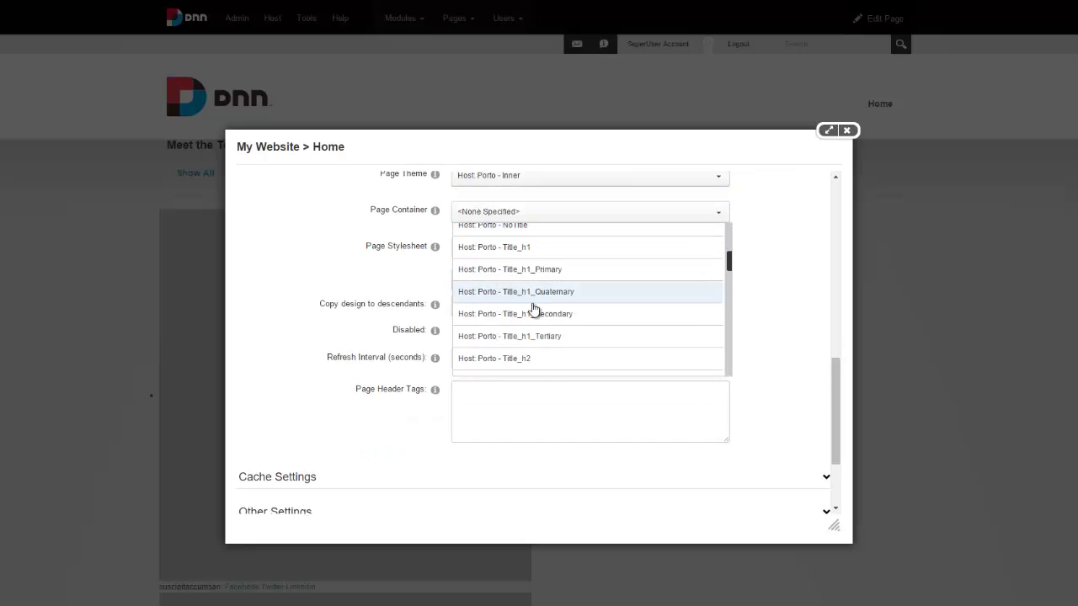
pyautogui.press('Down')
pyautogui.press('Down')
pyautogui.press('Return')
pyautogui.scroll(-3, 345, 309)
pyautogui.click(278, 432)
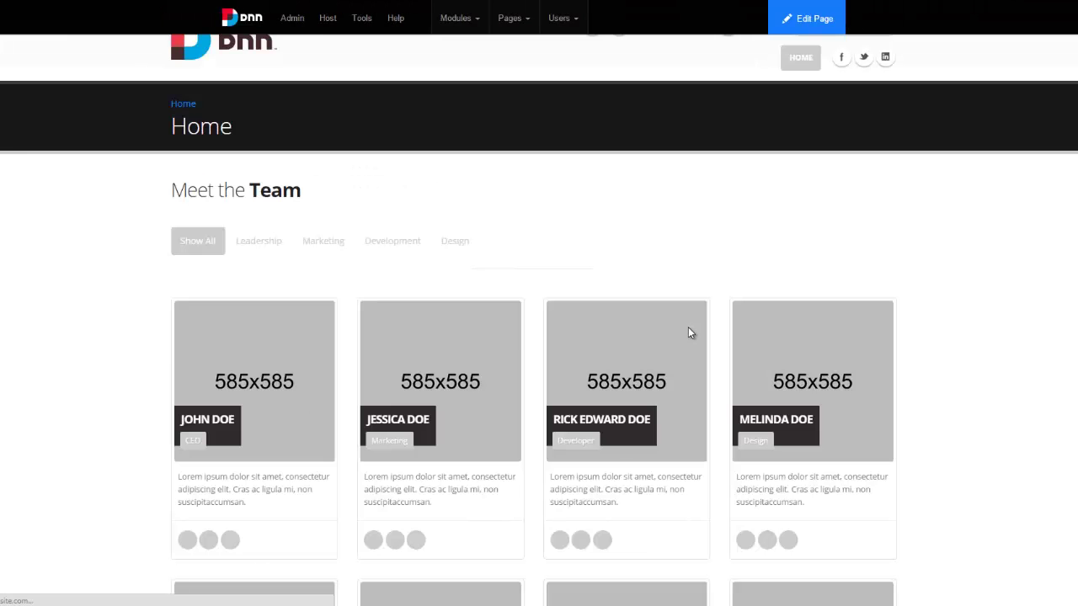
pyautogui.scroll(-5, 748, 288)
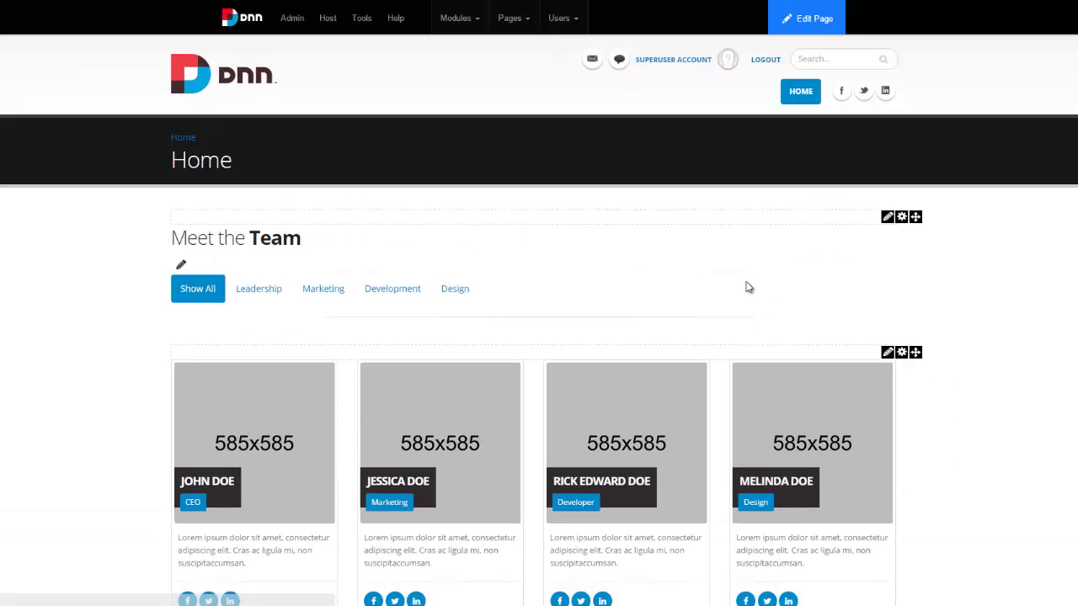
pyautogui.click(325, 288)
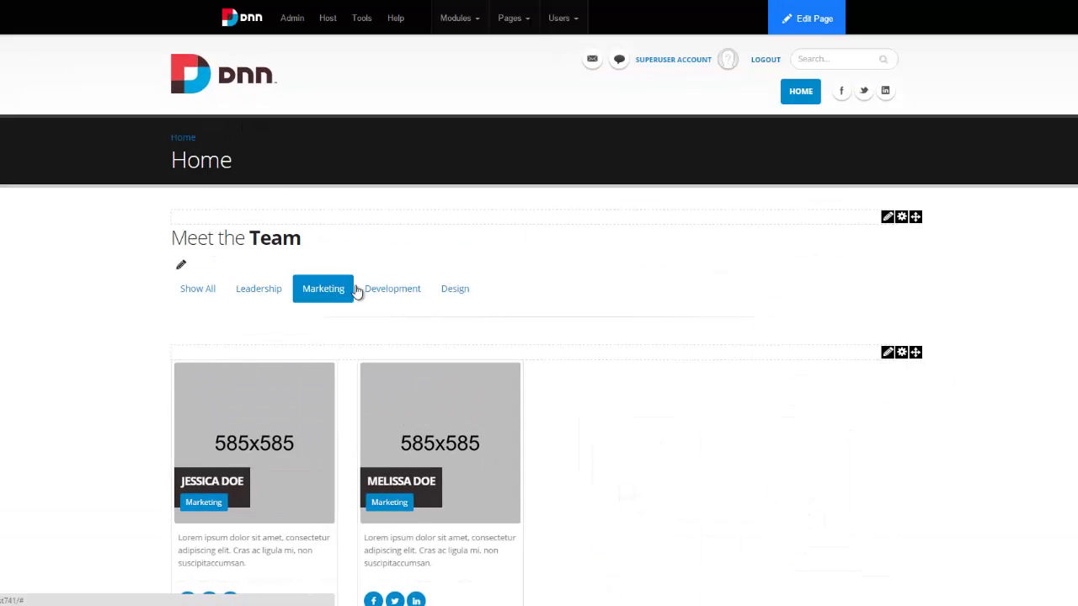
pyautogui.click(200, 291)
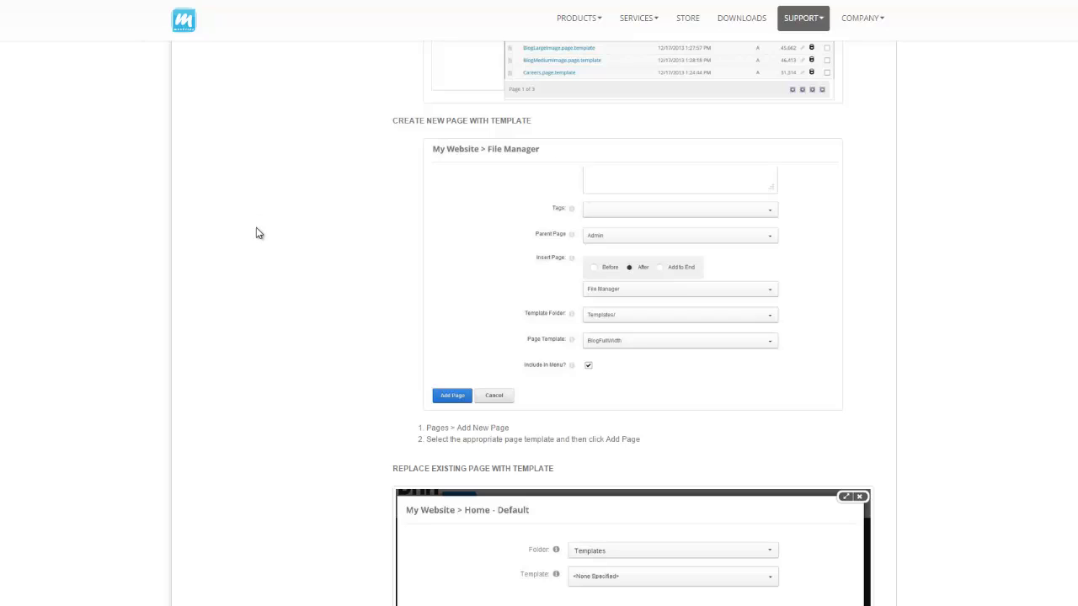
# Scroll the documentation to the 'Create new page with template' section.
pyautogui.scroll(3, 269, 244)
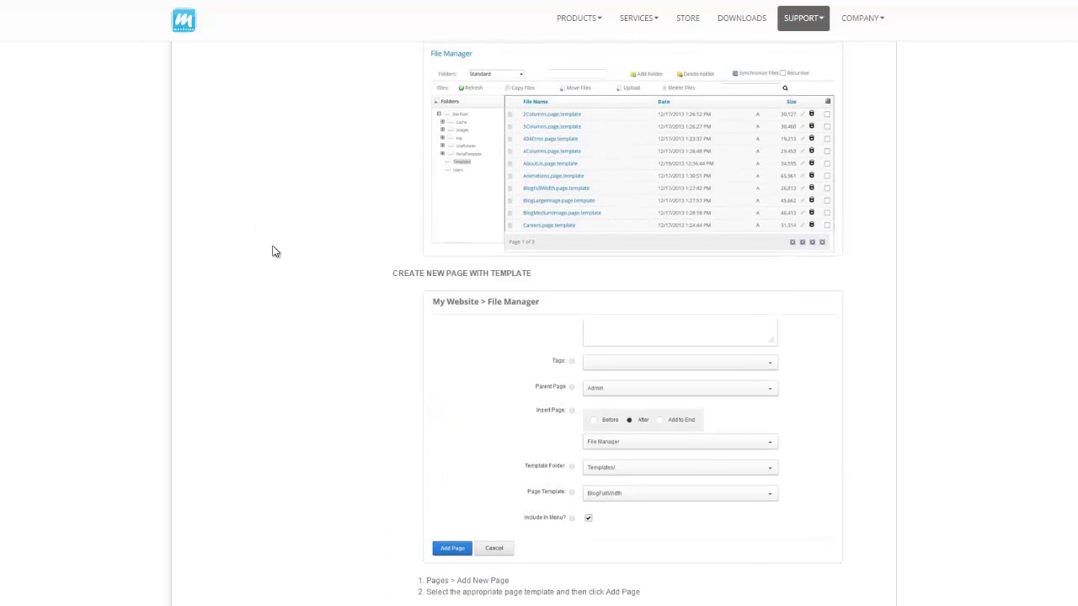
pyautogui.scroll(-2, 274, 250)
pyautogui.scroll(2, 321, 278)
pyautogui.scroll(-2, 493, 292)
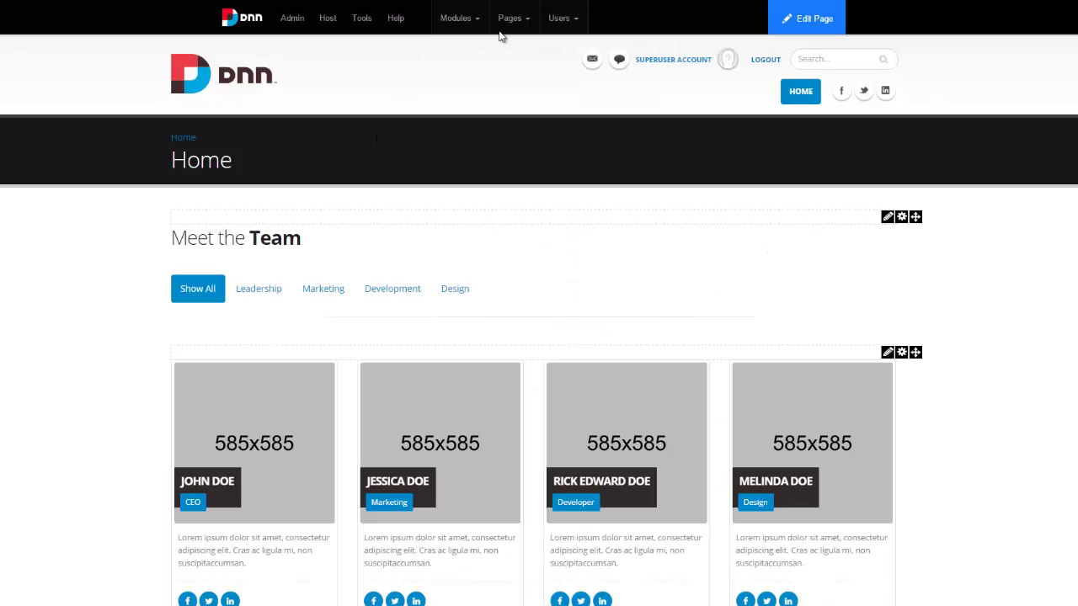
# Start a new page named Team based on the Team page template.
pyautogui.moveTo(510, 21)
pyautogui.click(513, 66)
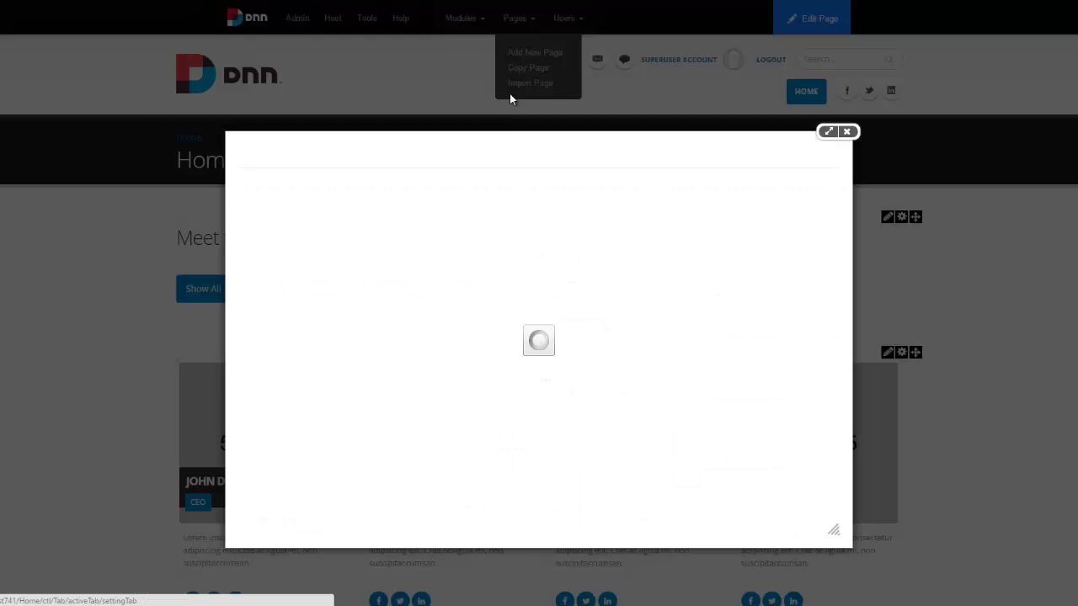
pyautogui.click(522, 222)
pyautogui.write('Team')
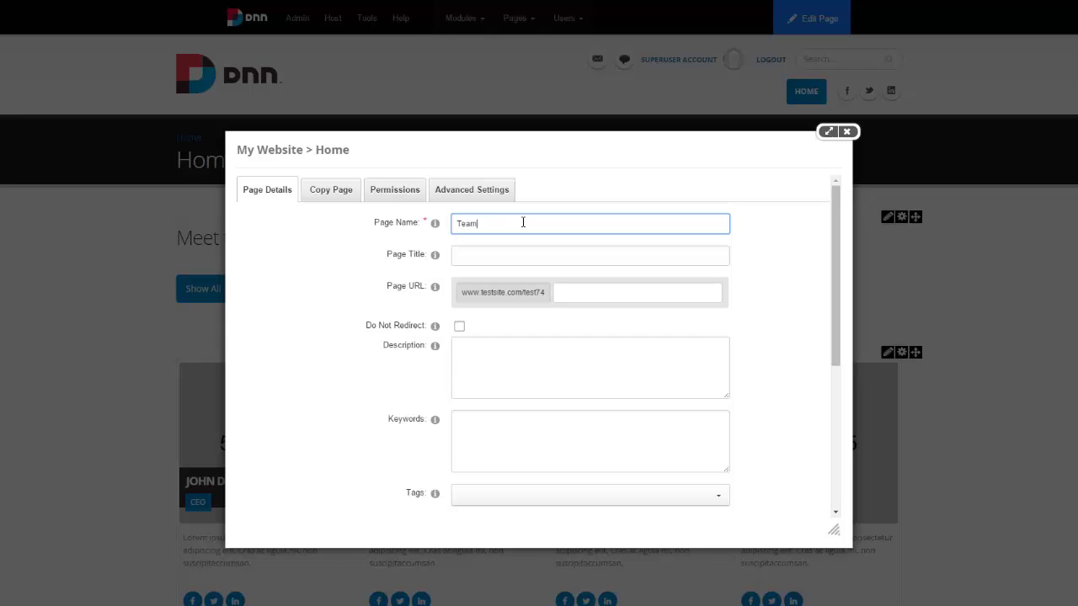
pyautogui.scroll(-5, 417, 333)
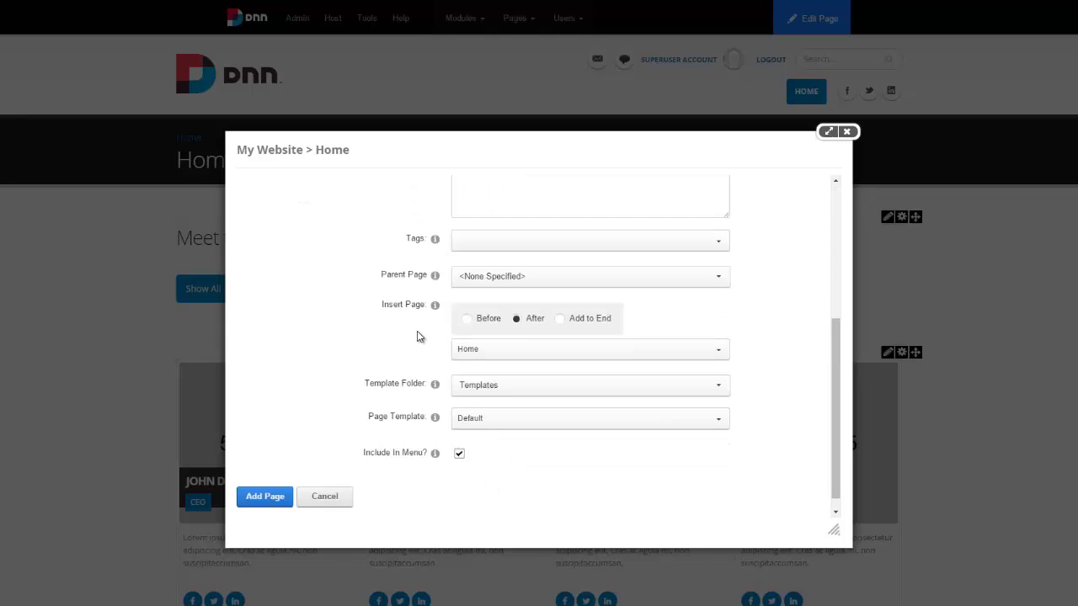
pyautogui.click(485, 422)
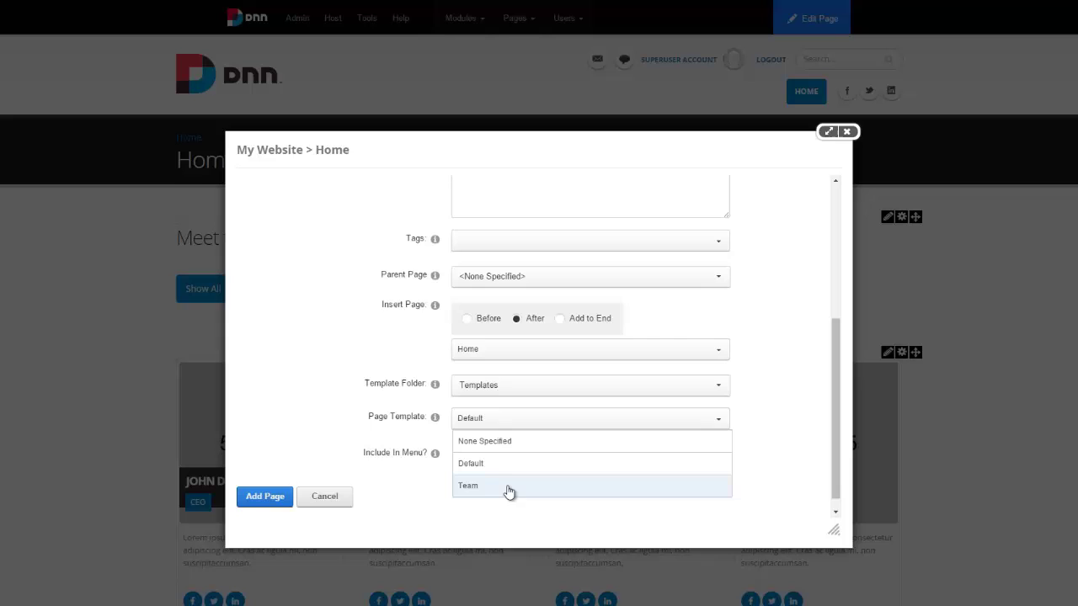
pyautogui.click(507, 487)
# In the new page's advanced settings, choose the Host: Porto - Inner theme.
pyautogui.scroll(5, 375, 389)
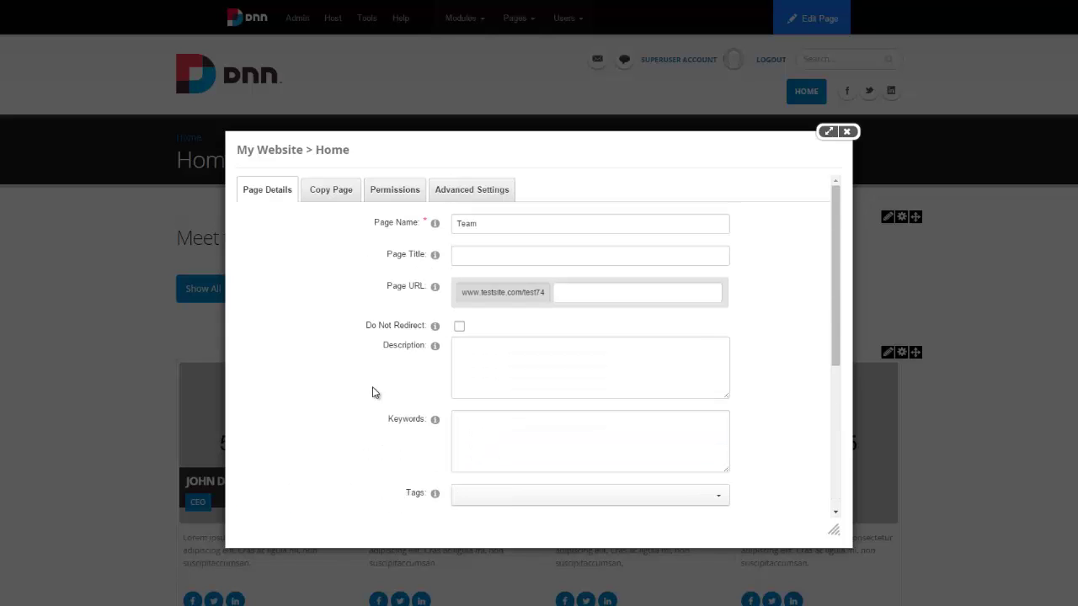
pyautogui.scroll(-5, 410, 245)
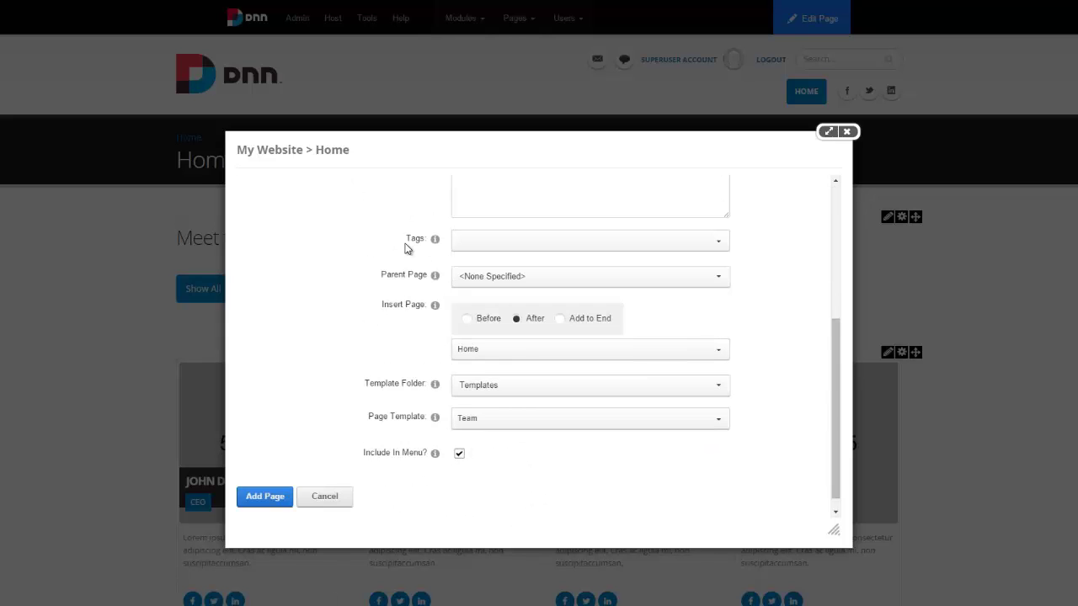
pyautogui.scroll(5, 409, 236)
pyautogui.click(459, 192)
pyautogui.scroll(-3, 417, 312)
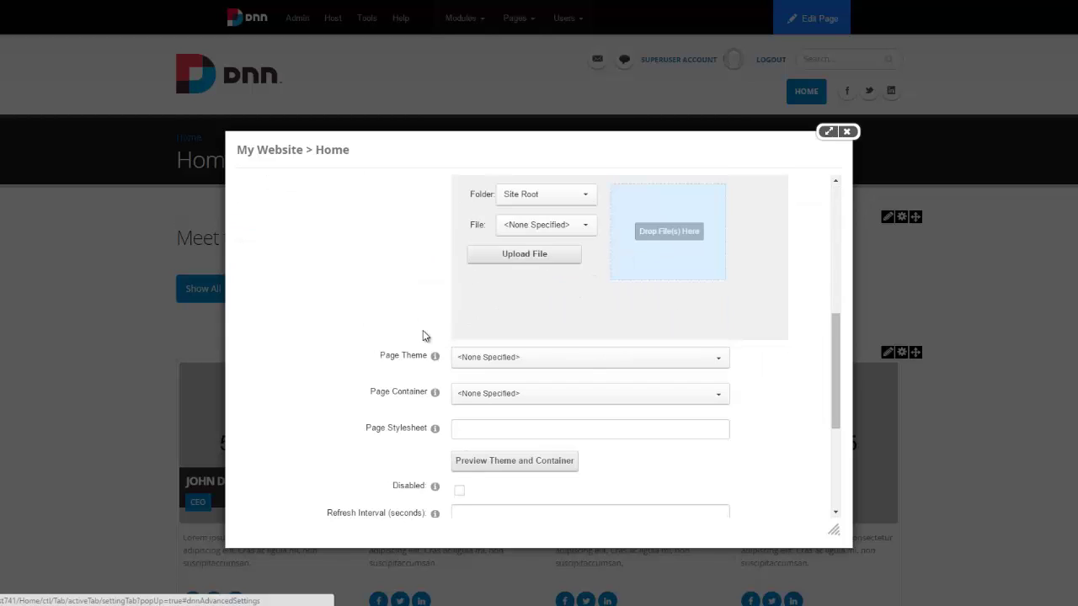
pyautogui.click(496, 364)
pyautogui.scroll(-3, 539, 300)
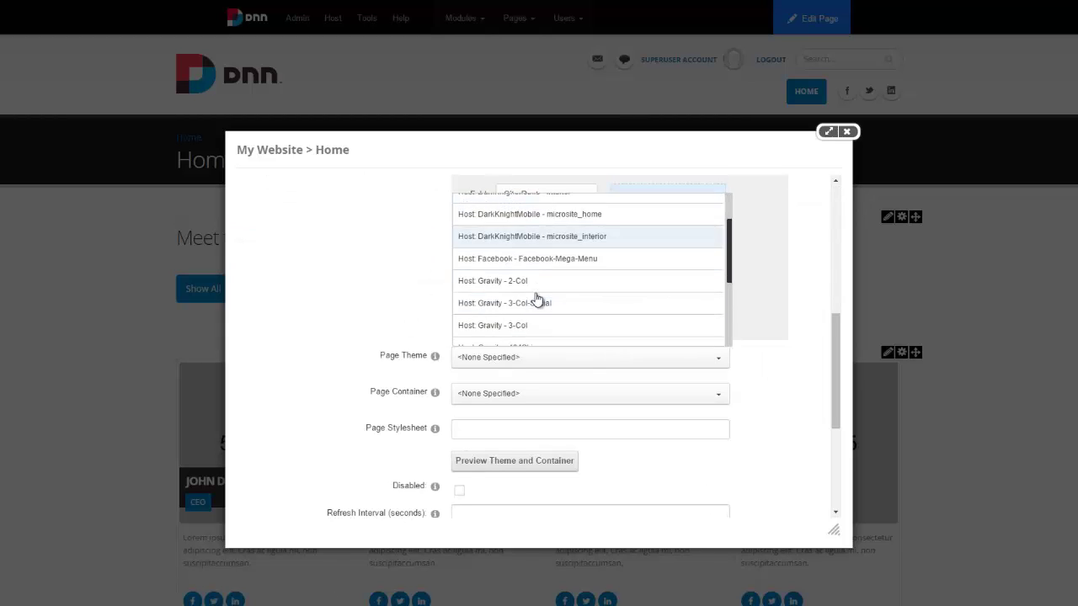
pyautogui.scroll(-3, 539, 303)
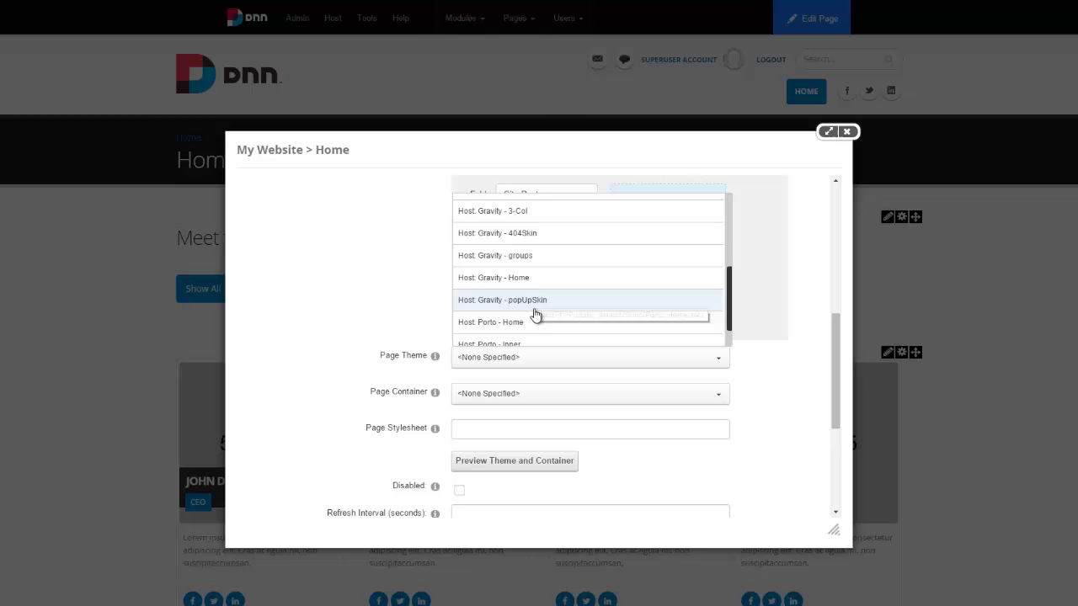
pyautogui.click(533, 332)
# Set the container to Host: Porto - Title_h2 and add the Team page.
pyautogui.click(519, 394)
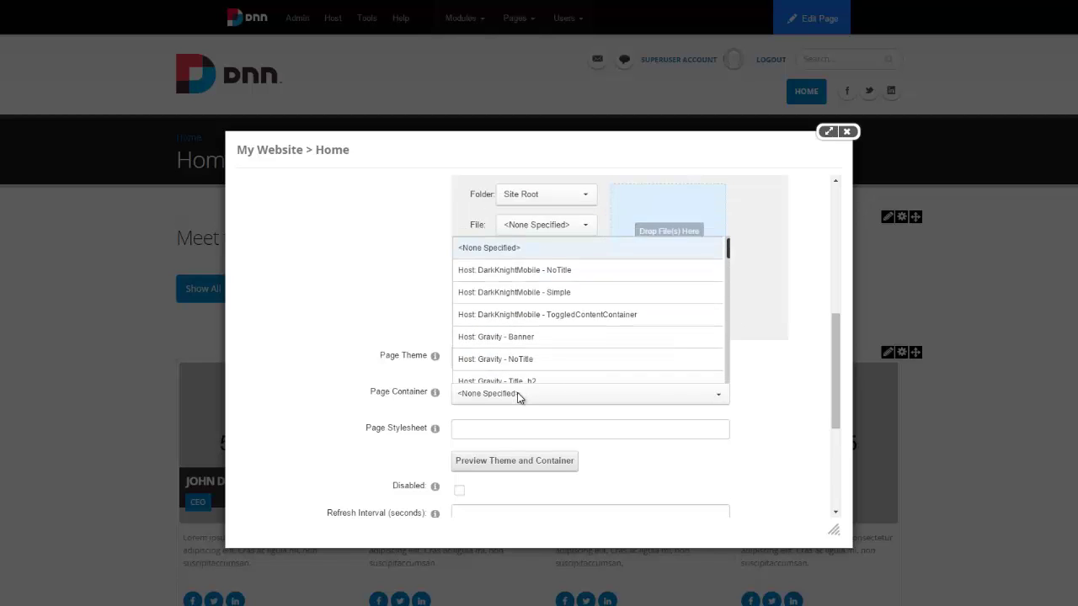
pyautogui.scroll(-3, 529, 334)
pyautogui.scroll(-5, 529, 335)
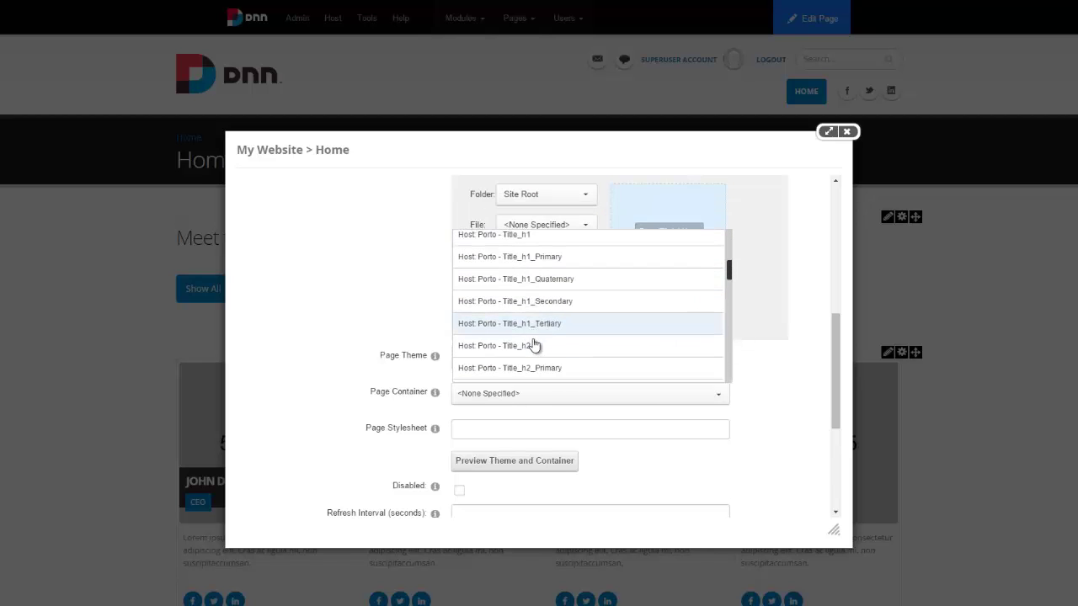
pyautogui.click(532, 344)
pyautogui.scroll(-5, 363, 320)
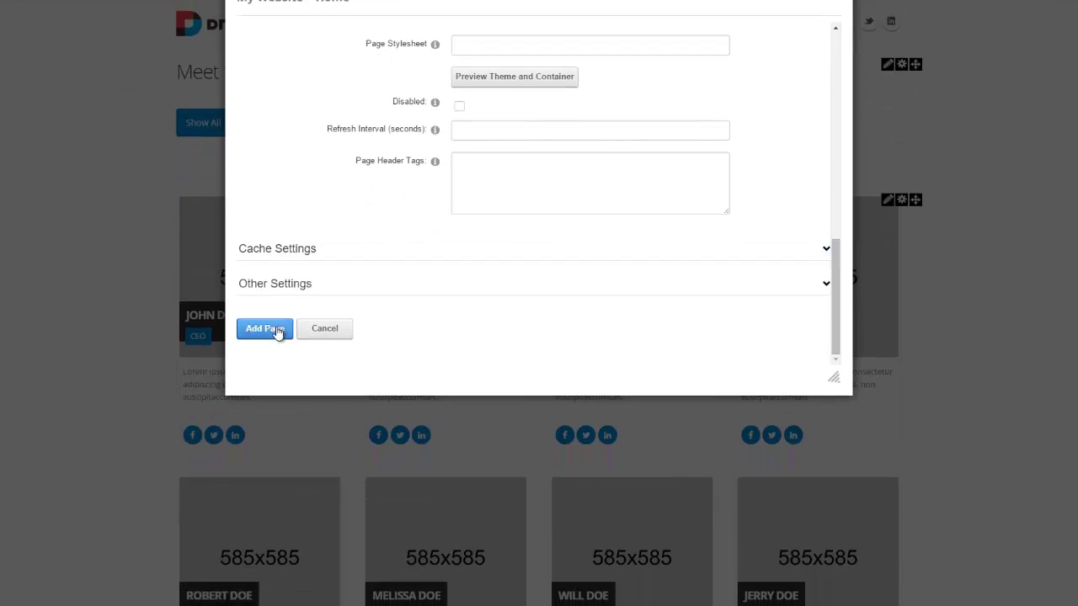
pyautogui.click(276, 330)
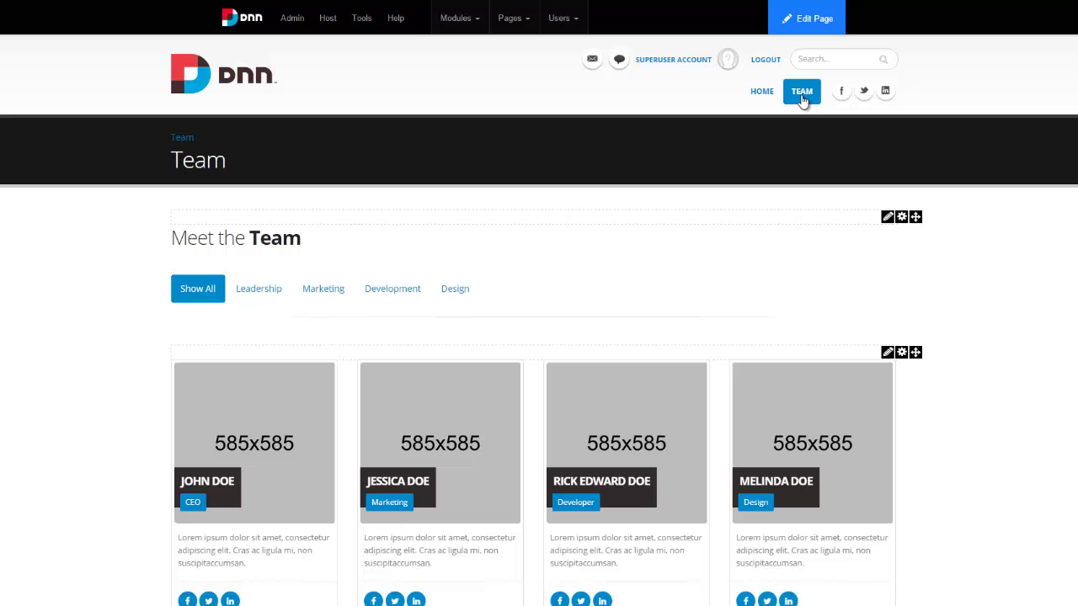
# Scroll through the new Team page's eight Porto-styled member cards and back to the top.
pyautogui.scroll(-3, 490, 322)
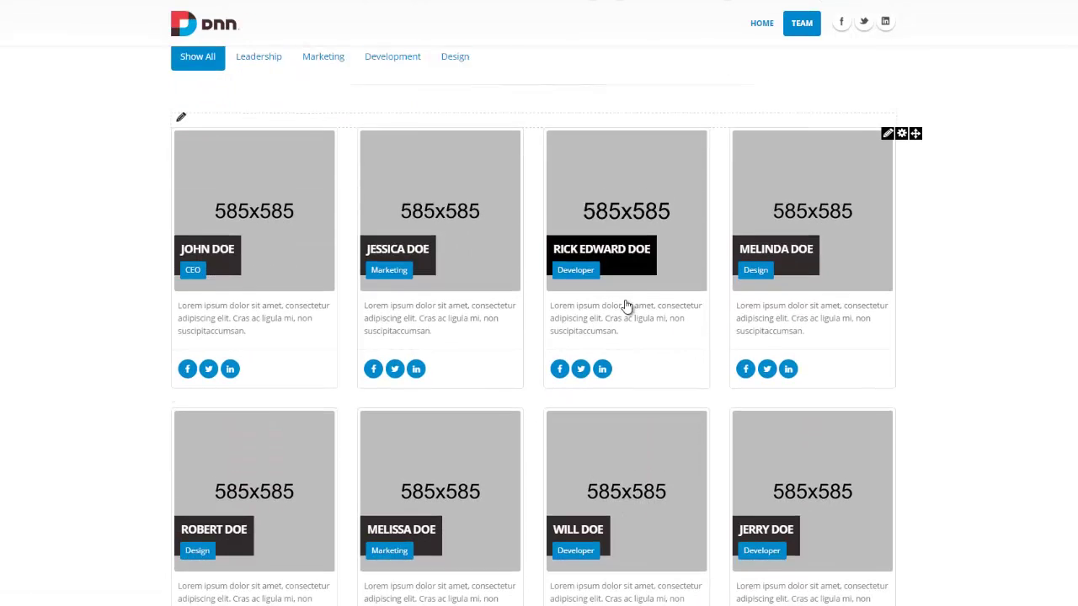
pyautogui.scroll(3, 625, 307)
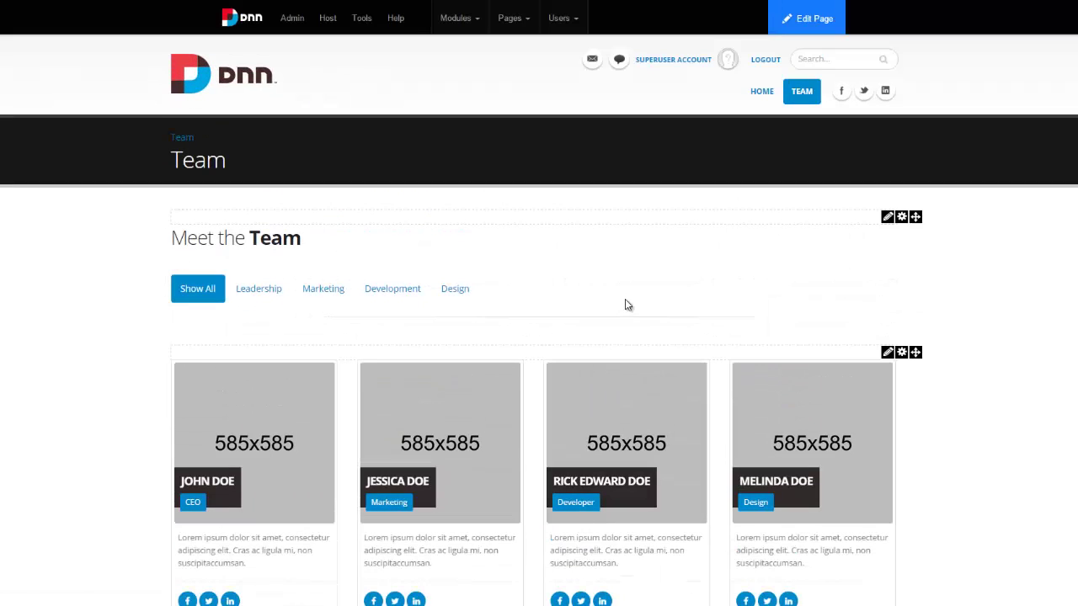